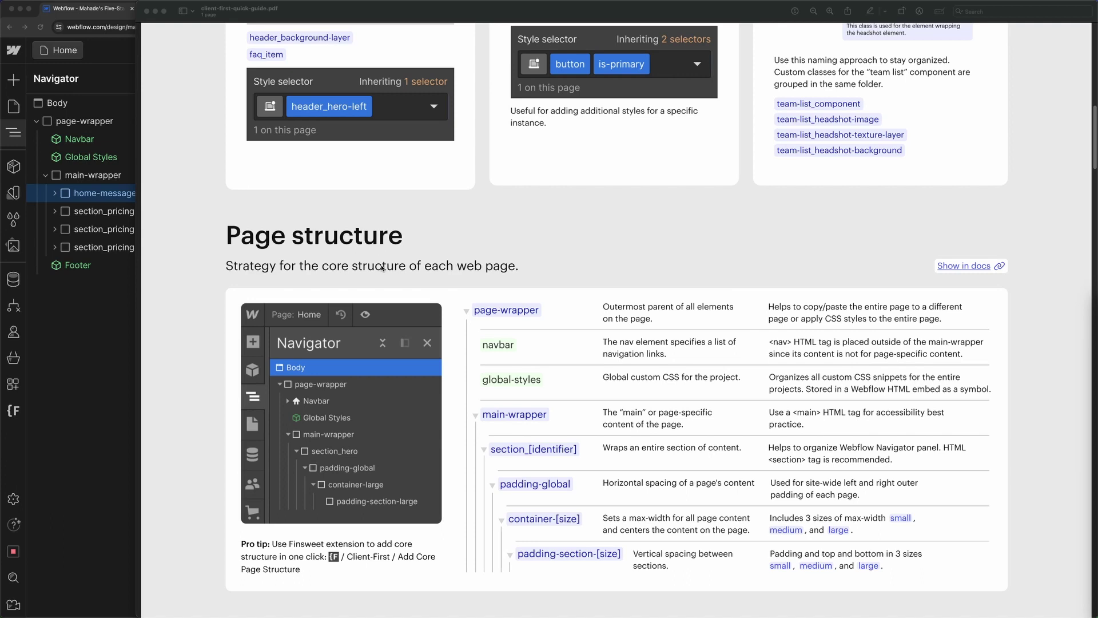
# Compare the Webflow page hierarchy with the page-wrapper, navbar, global-styles and main-wrapper entries in the Client-First PDF guide
pyautogui.click(117, 322)
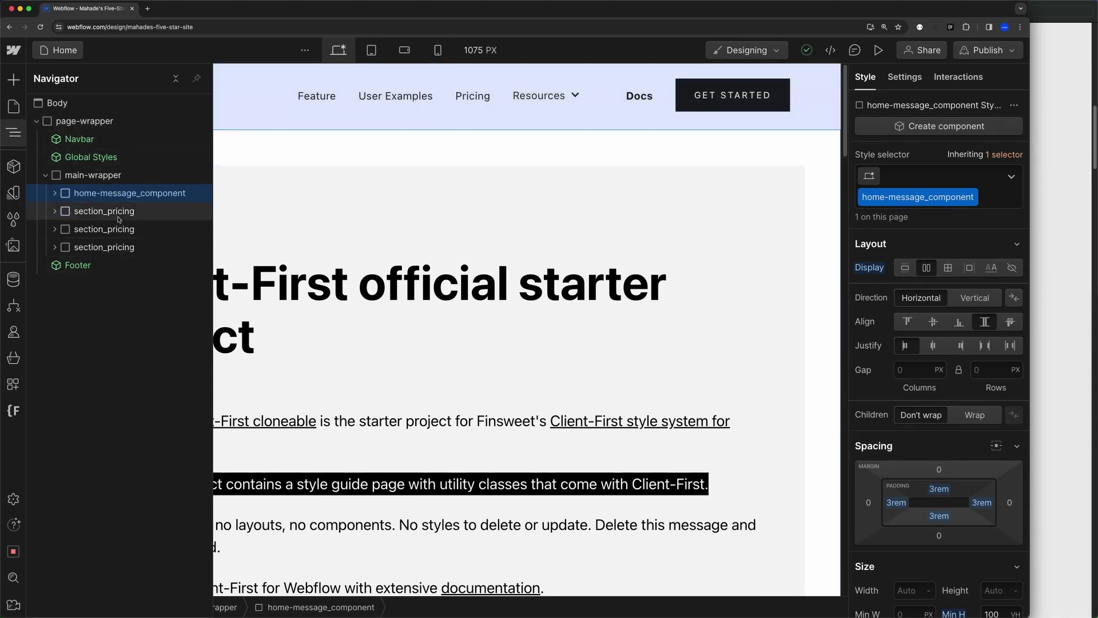
pyautogui.press('super+Tab')
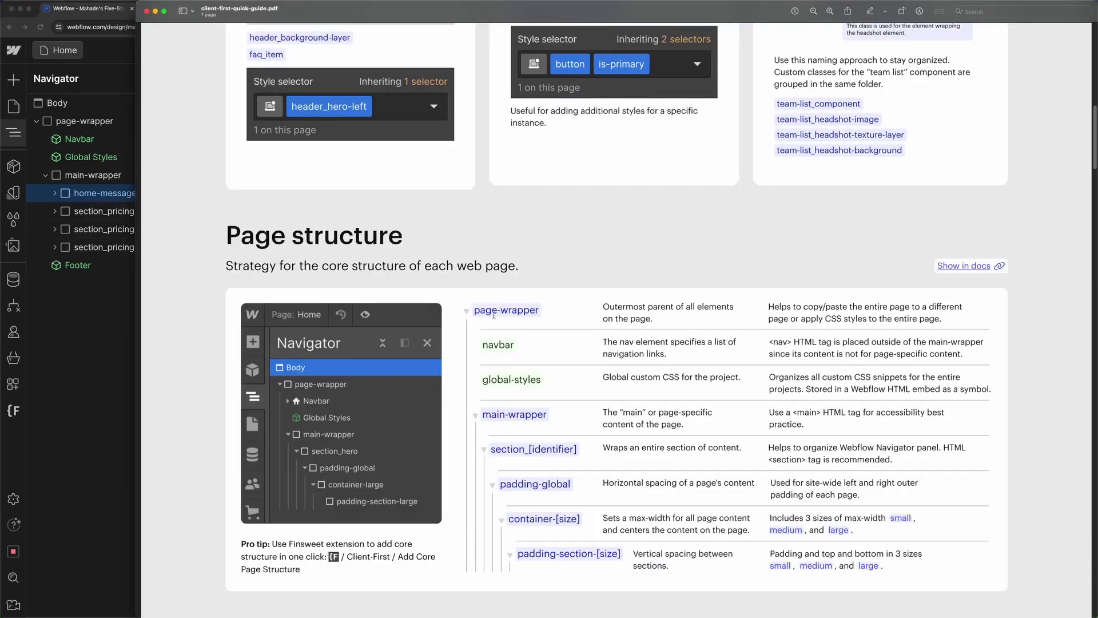
pyautogui.moveTo(474, 311); pyautogui.dragTo(551, 312)
pyautogui.click(769, 308)
pyautogui.moveTo(484, 412); pyautogui.dragTo(554, 416)
pyautogui.click(508, 345)
pyautogui.press('super+a')
pyautogui.click(553, 382)
pyautogui.moveTo(474, 312); pyautogui.dragTo(531, 313)
pyautogui.click(519, 313)
pyautogui.scroll(-3, 508, 350)
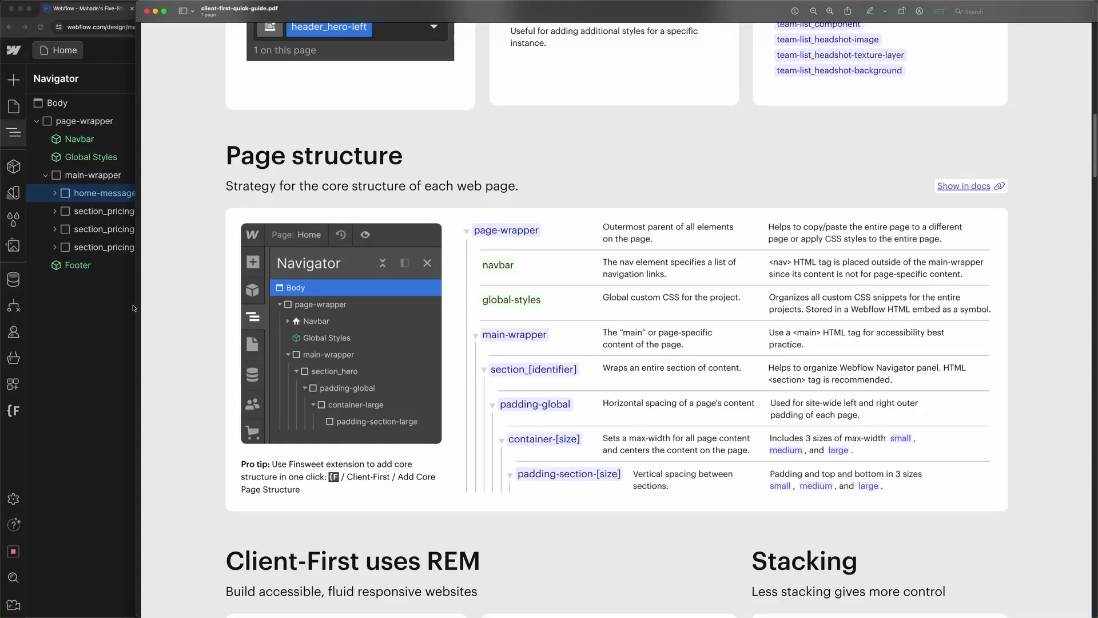
# Check the Global Styles and main-wrapper elements in Webflow, and read the main-wrapper description in the PDF guide
pyautogui.click(122, 308)
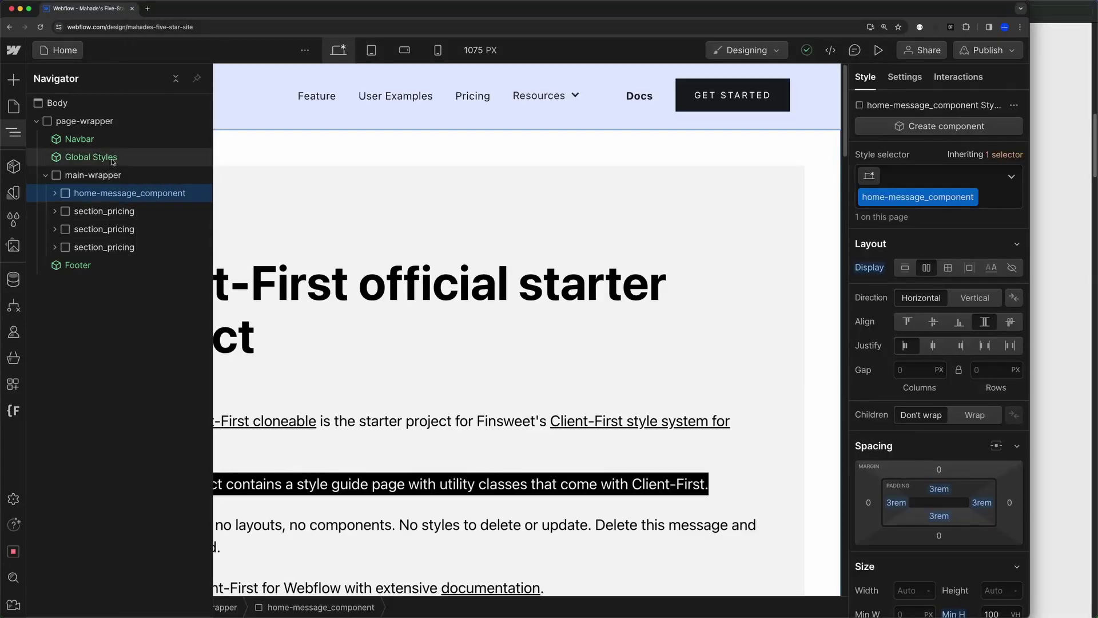
pyautogui.press('super+Tab')
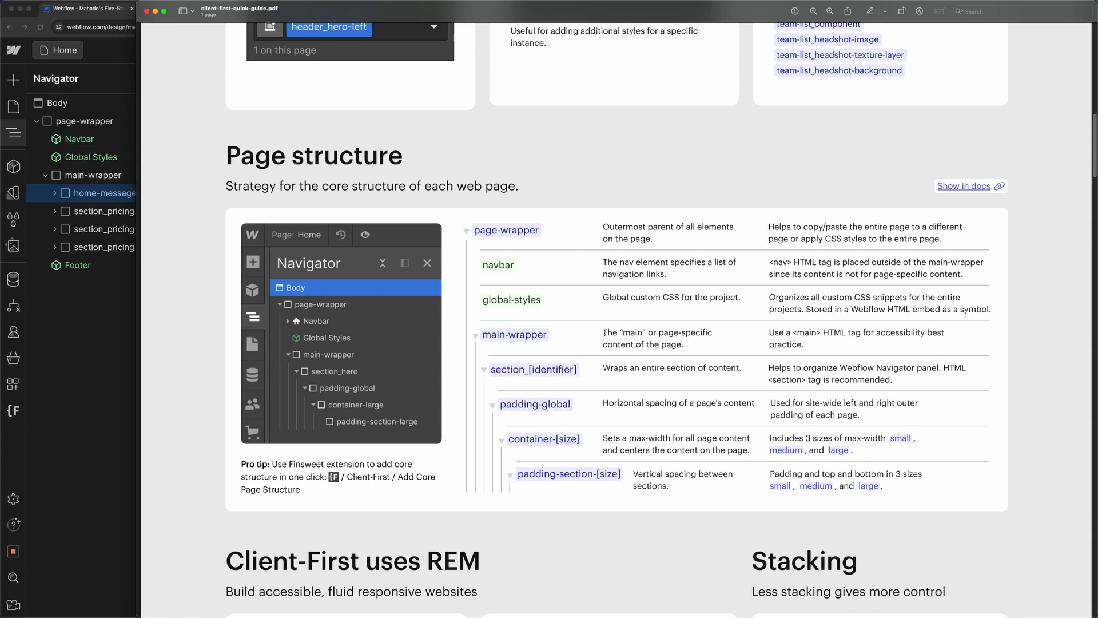
pyautogui.moveTo(603, 333); pyautogui.dragTo(645, 334)
pyautogui.scroll(-1, 633, 335)
pyautogui.click(484, 323)
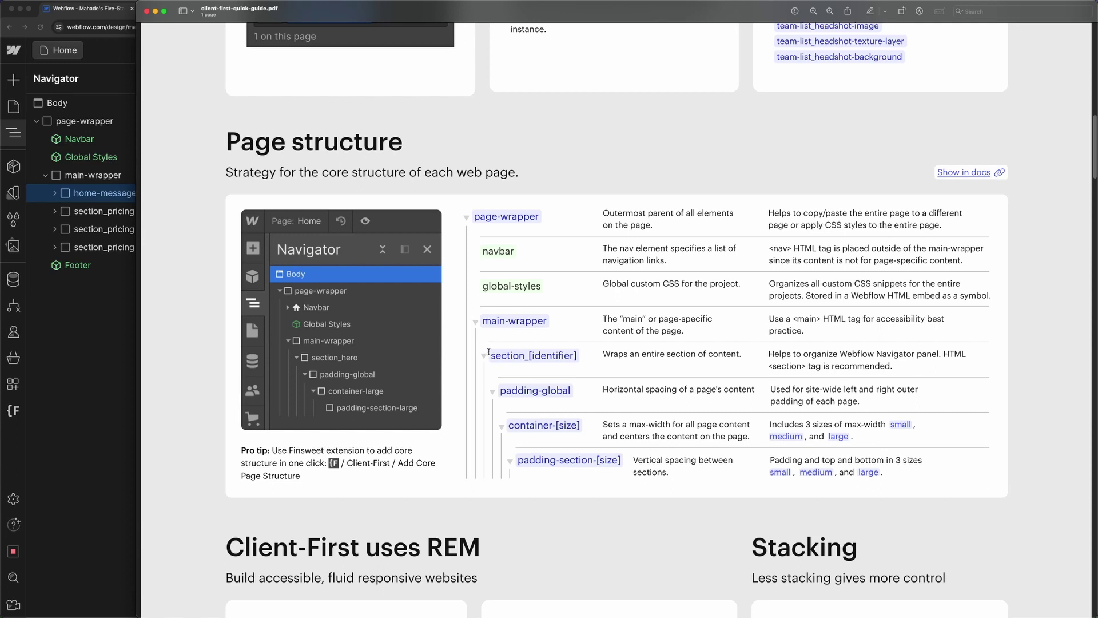
# Examine the section_[identifier] entry in the page structure guide, including its naming pattern and recommended HTML tag
pyautogui.moveTo(486, 353); pyautogui.dragTo(513, 367)
pyautogui.click(549, 381)
pyautogui.moveTo(489, 356); pyautogui.dragTo(554, 440)
pyautogui.moveTo(538, 389); pyautogui.dragTo(501, 361)
pyautogui.moveTo(490, 356); pyautogui.dragTo(578, 358)
pyautogui.press('super+a')
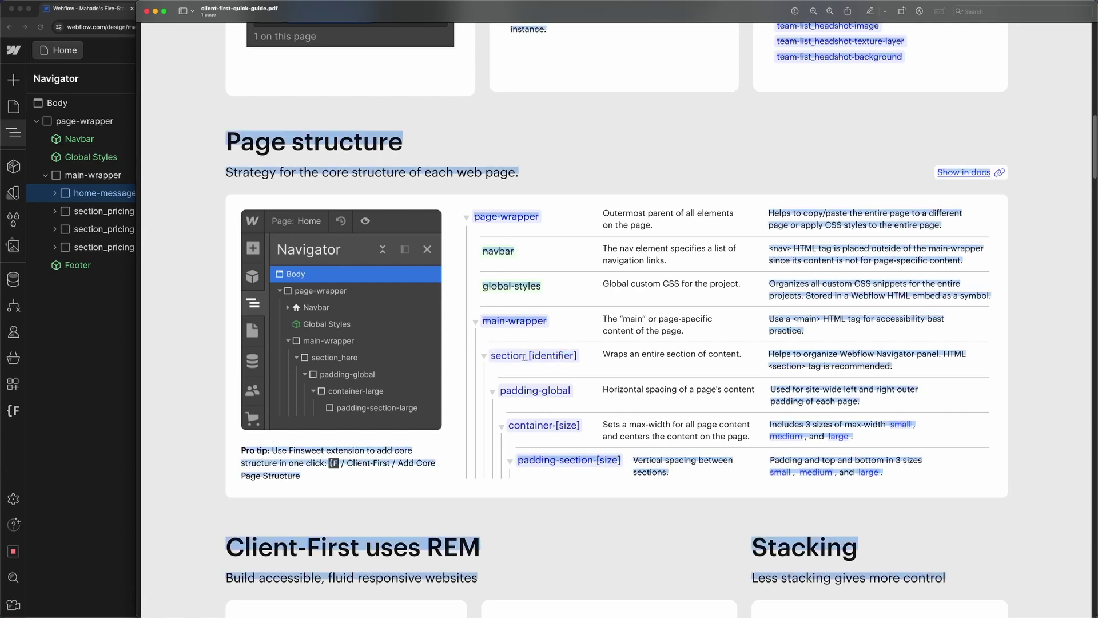
pyautogui.click(564, 360)
pyautogui.press('super+a')
pyautogui.click(508, 356)
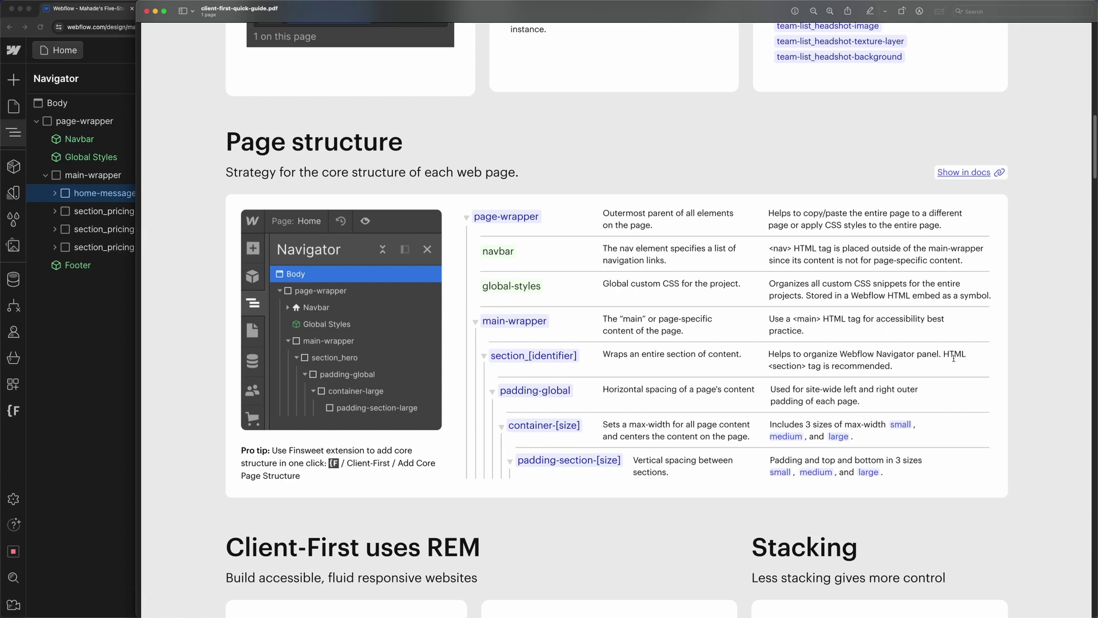
pyautogui.moveTo(808, 355); pyautogui.dragTo(858, 355)
pyautogui.click(785, 366)
pyautogui.moveTo(491, 356); pyautogui.dragTo(524, 357)
# Switch to Webflow and set the HTML tag of the first section_pricing element to Section
pyautogui.click(101, 317)
pyautogui.click(95, 211)
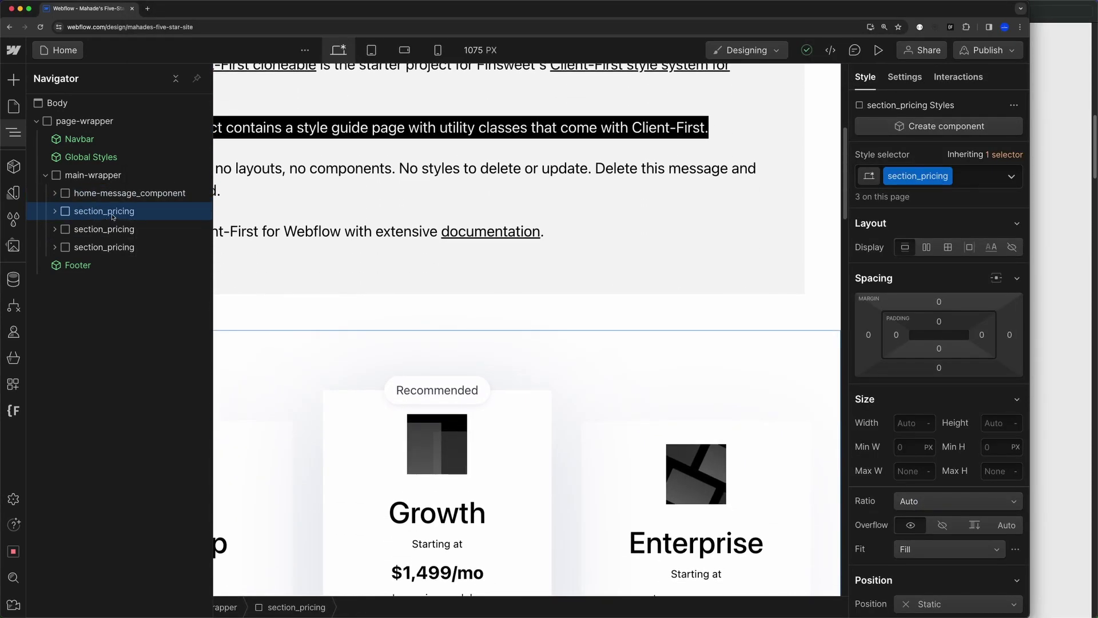
pyautogui.click(905, 77)
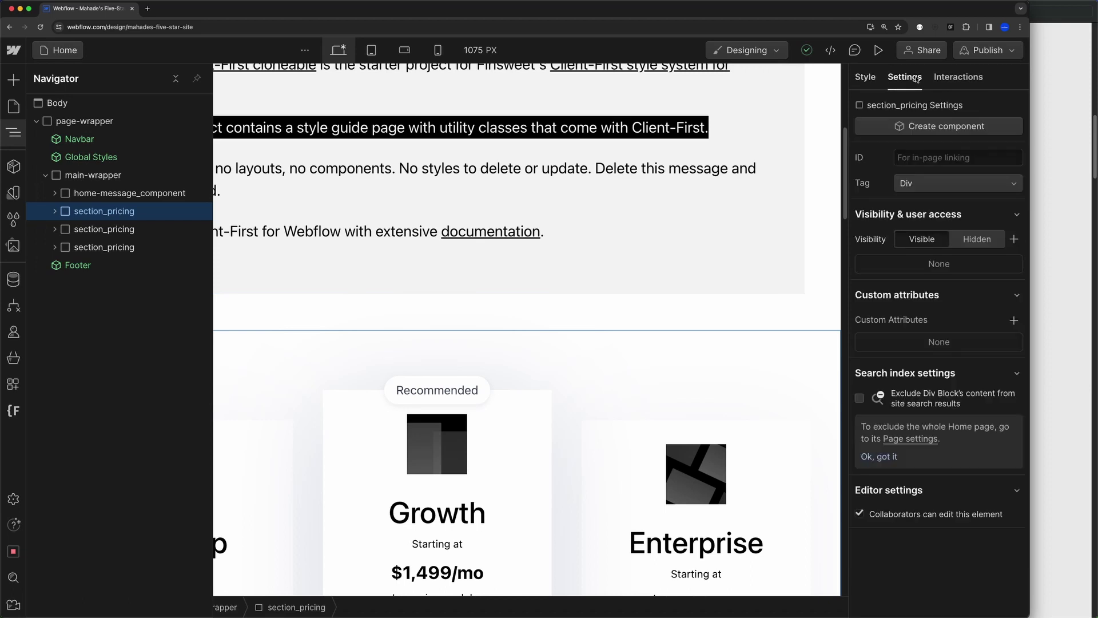
pyautogui.click(910, 184)
pyautogui.click(915, 139)
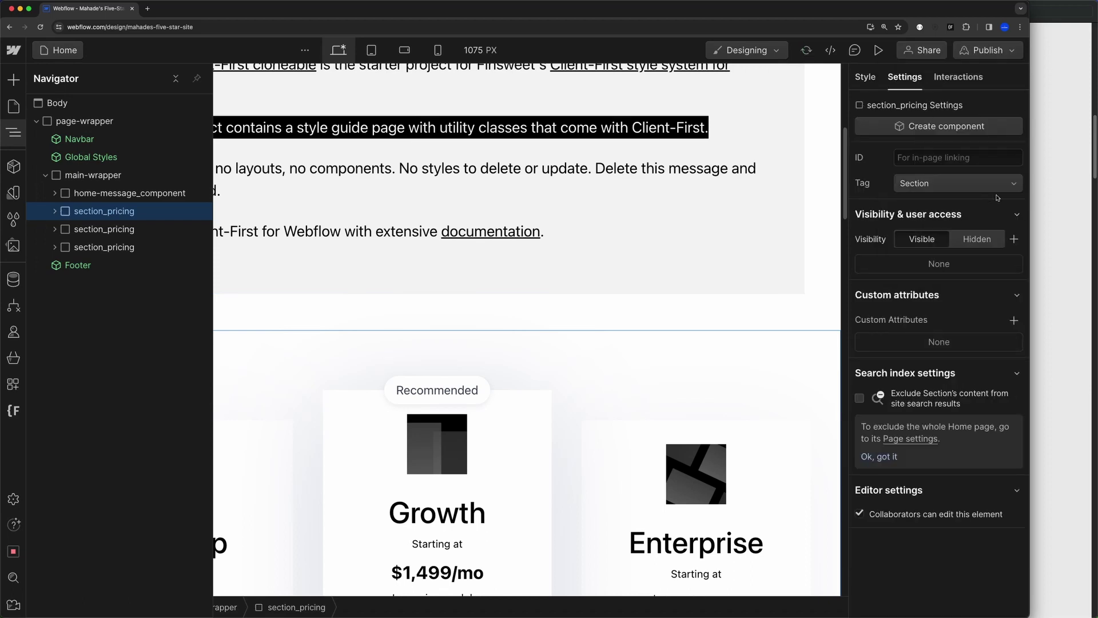
# Compare the guide's tag recommendation with the HTML tag assigned to main-wrapper in Webflow
pyautogui.press('super+Tab')
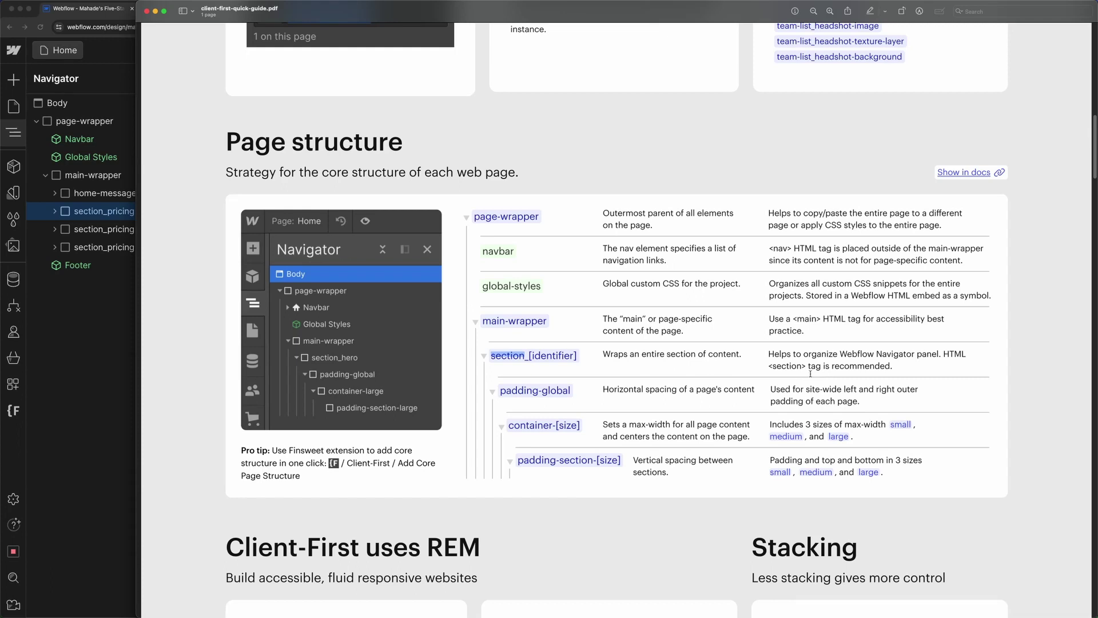
pyautogui.press('super+Tab')
pyautogui.click(93, 175)
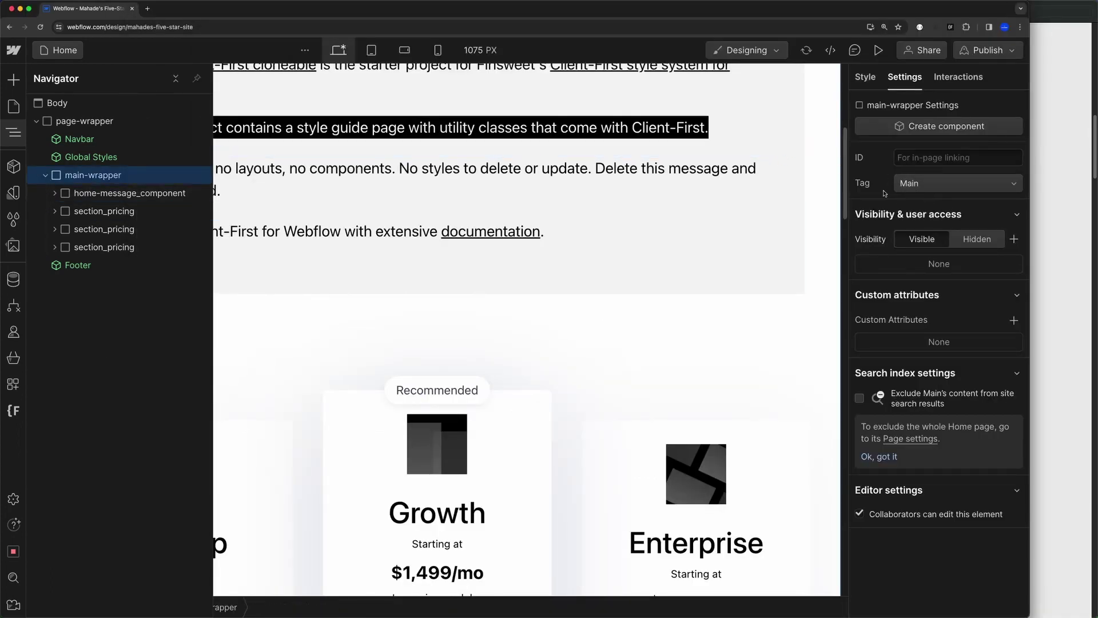
pyautogui.press('super+Tab')
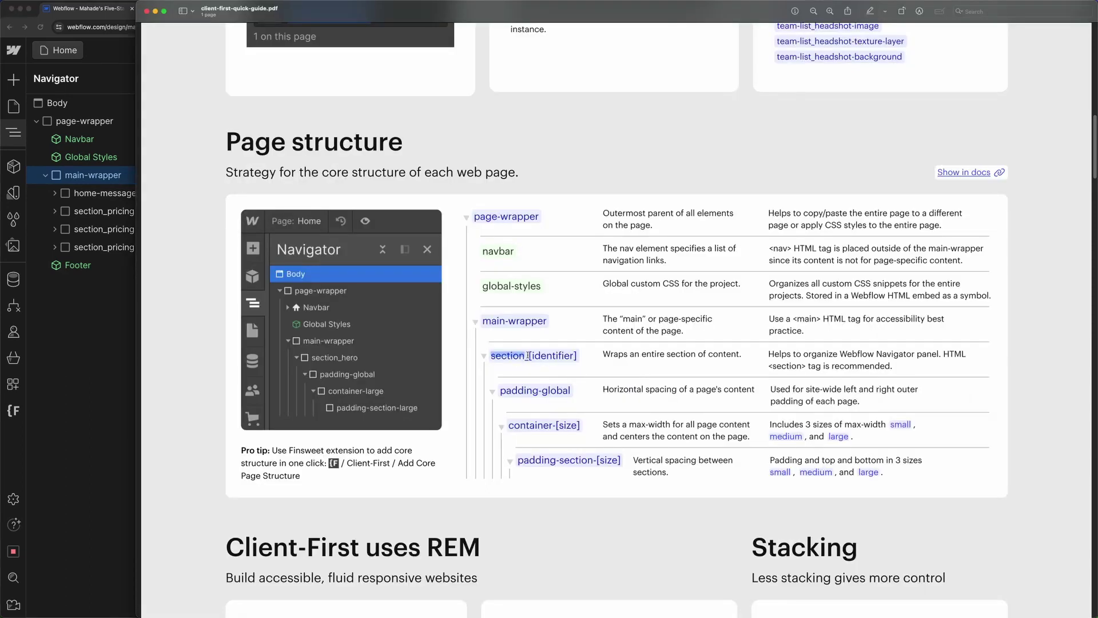
# Examine the section_[identifier], padding-global and container-[size] entries in the page structure guide
pyautogui.press('super+a')
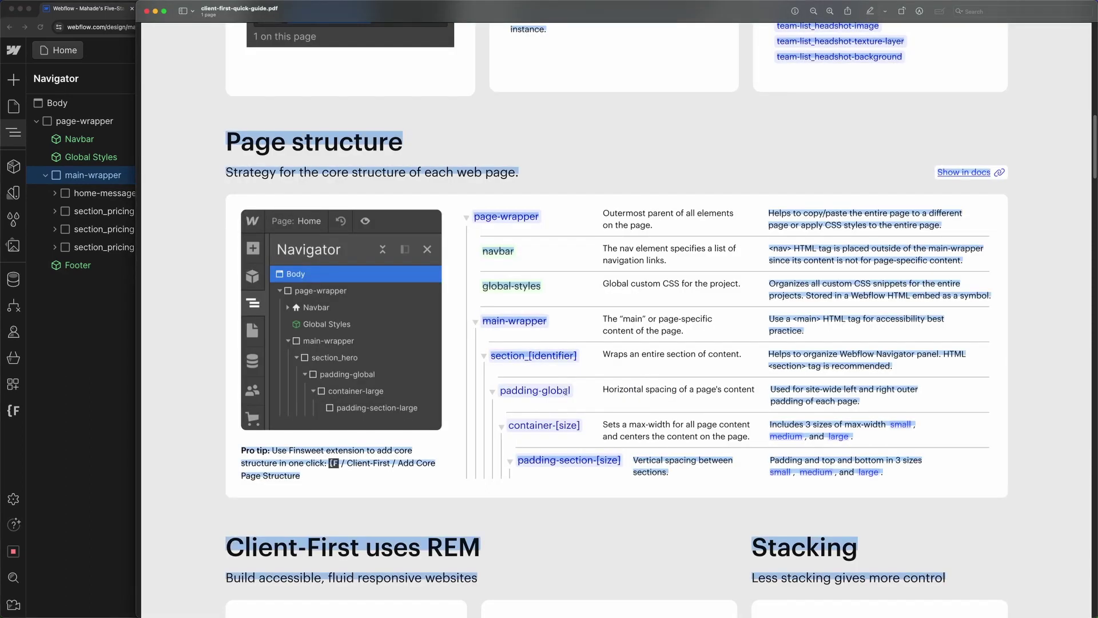
pyautogui.click(573, 392)
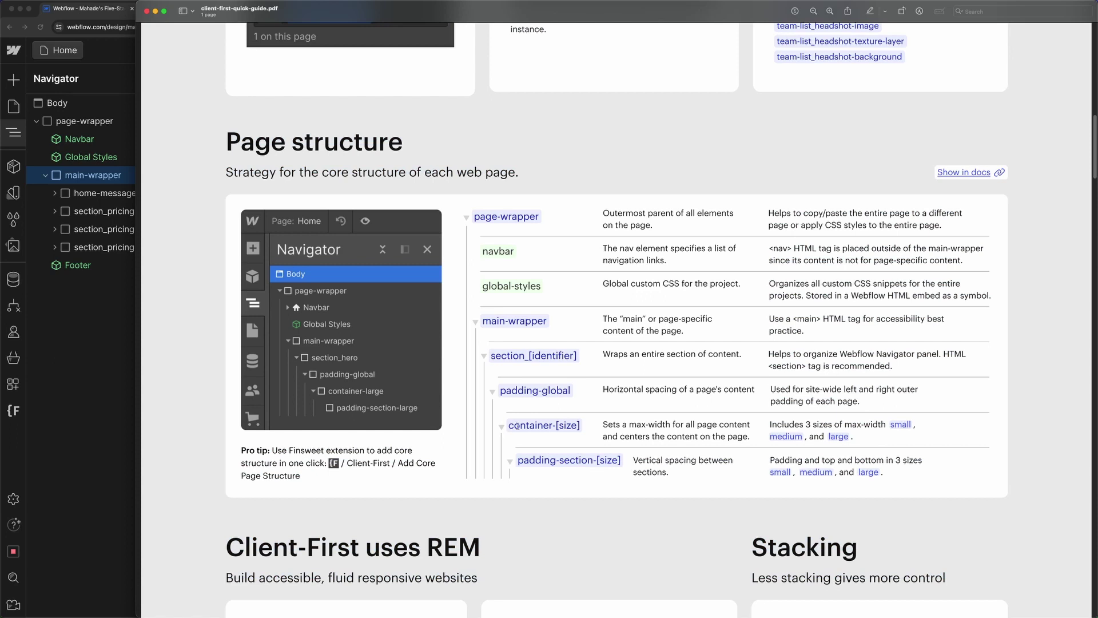
pyautogui.scroll(-1, 517, 446)
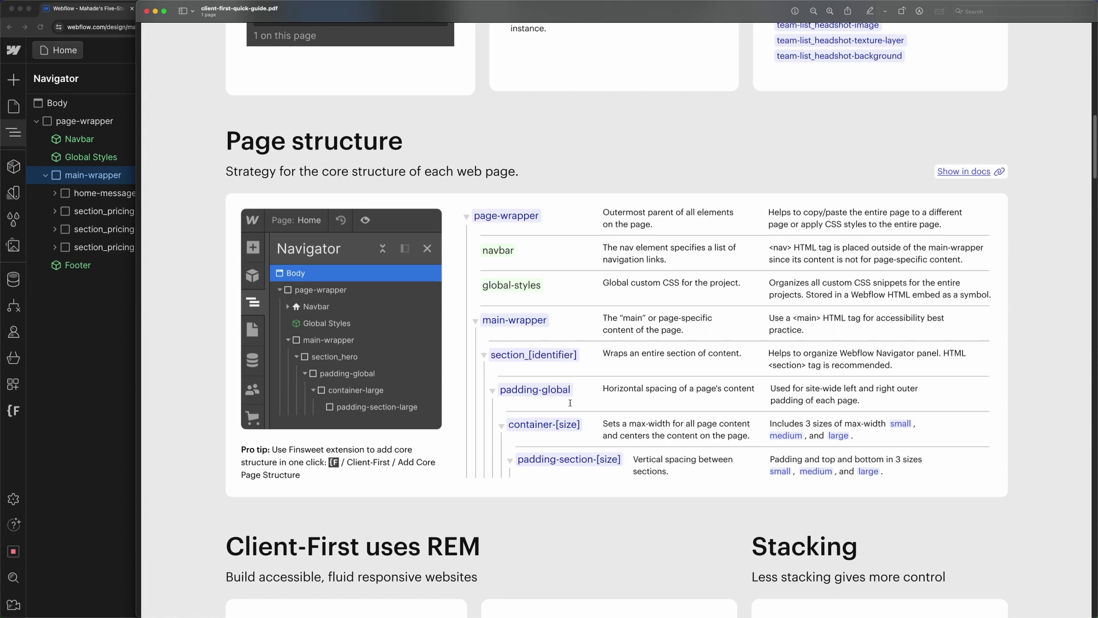
pyautogui.press('super+a')
pyautogui.click(529, 357)
# Inspect the styles of padding-global inside the first section_pricing in Webflow and calculate 2.5*16 for its side padding
pyautogui.press('super+Tab')
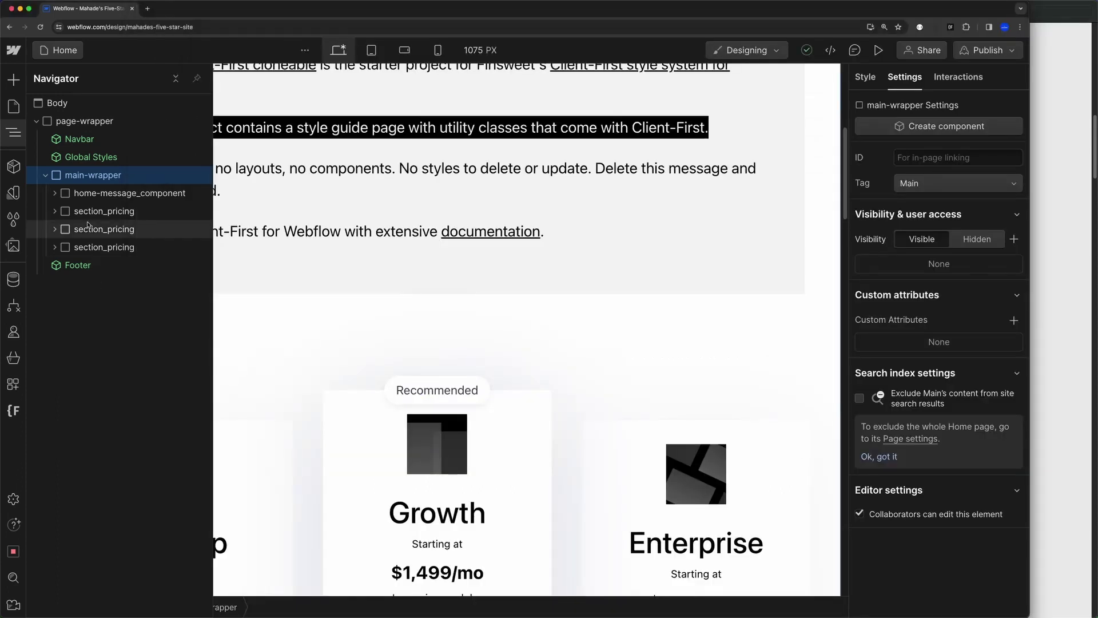
pyautogui.click(55, 211)
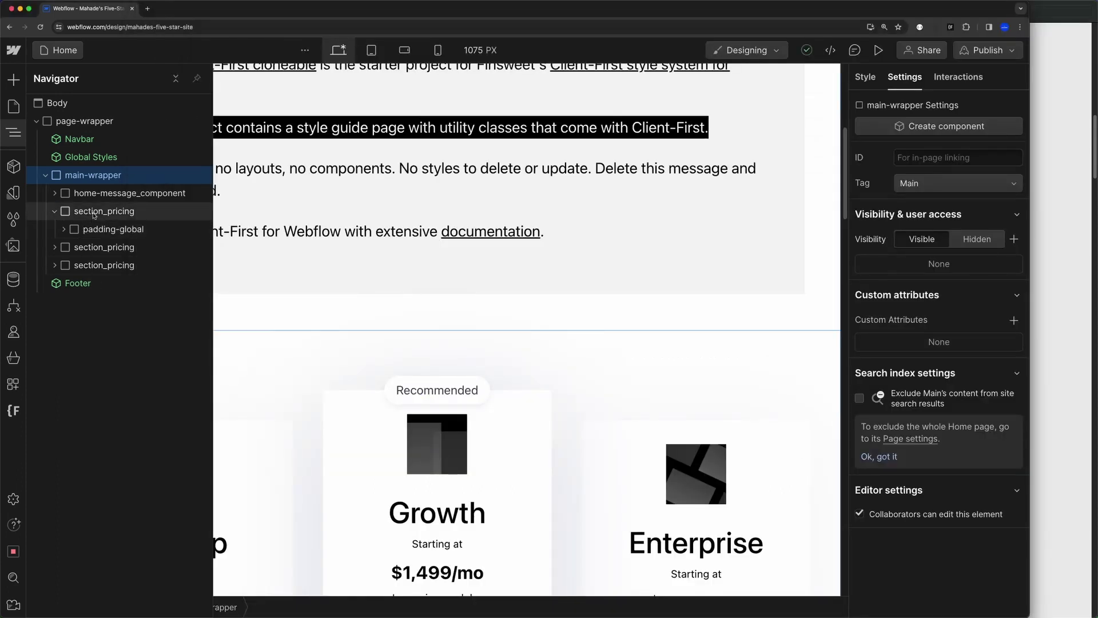
pyautogui.click(108, 230)
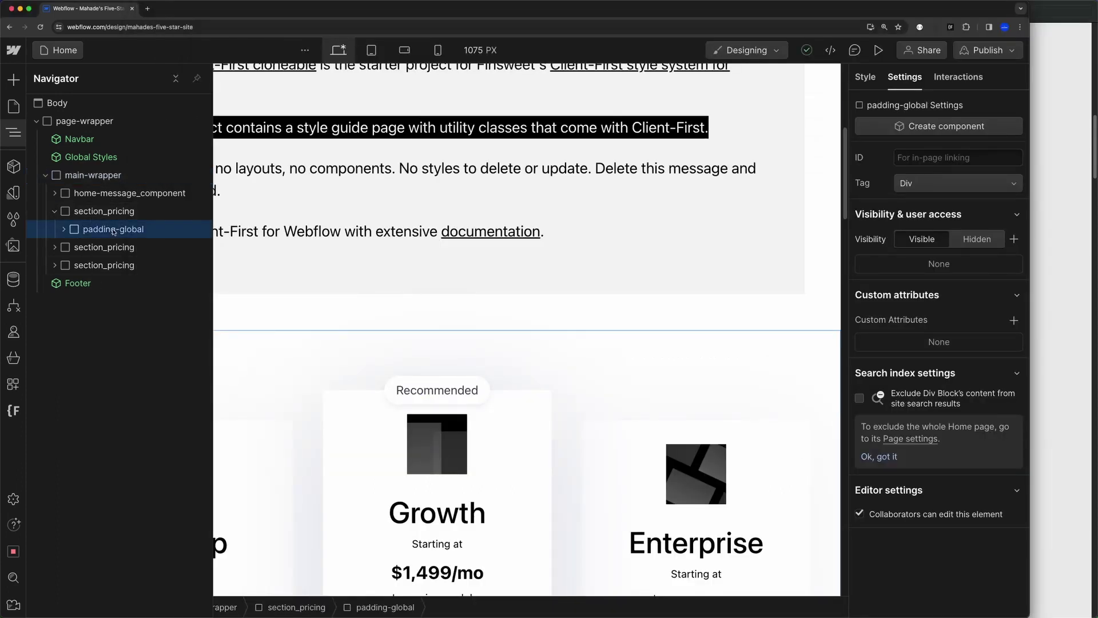
pyautogui.click(866, 78)
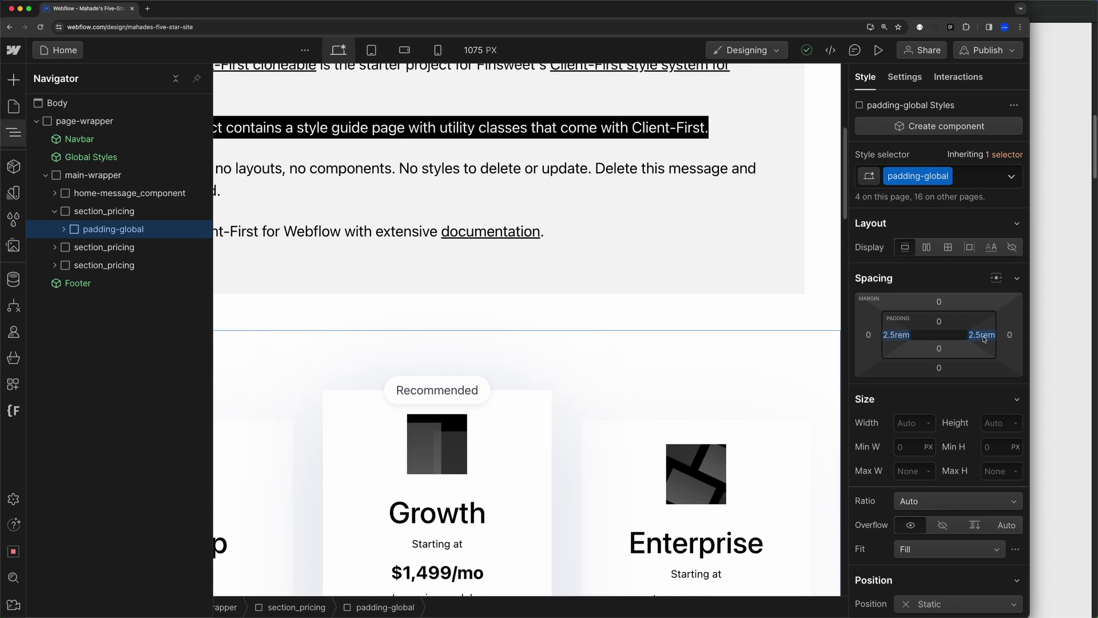
pyautogui.hotkey('alt', 'space')
pyautogui.write('2.5*16')
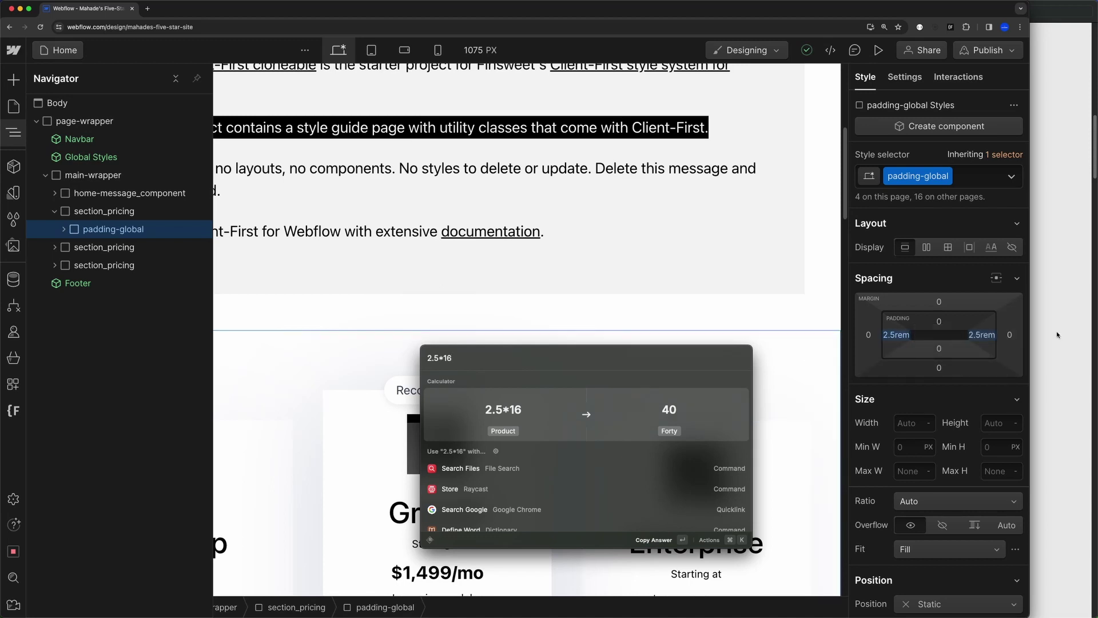
# Examine the container-[size] entry in the PDF guide and its small, medium and large max-width options
pyautogui.press('super+Tab')
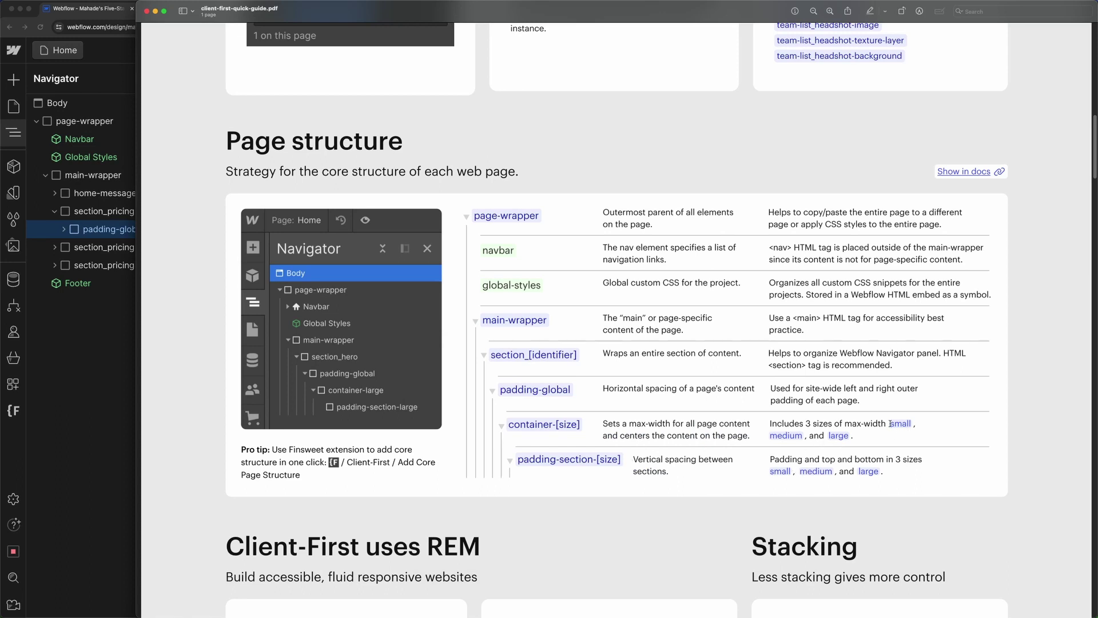
pyautogui.moveTo(891, 424); pyautogui.dragTo(916, 424)
pyautogui.click(776, 434)
pyautogui.moveTo(555, 426); pyautogui.dragTo(600, 428)
pyautogui.moveTo(890, 425); pyautogui.dragTo(911, 426)
pyautogui.click(838, 437)
pyautogui.doubleClick(903, 423)
pyautogui.click(770, 438)
# Inspect the styles of container-medium inside padding-global in Webflow and calculate 64*16 for its maximum width
pyautogui.click(88, 311)
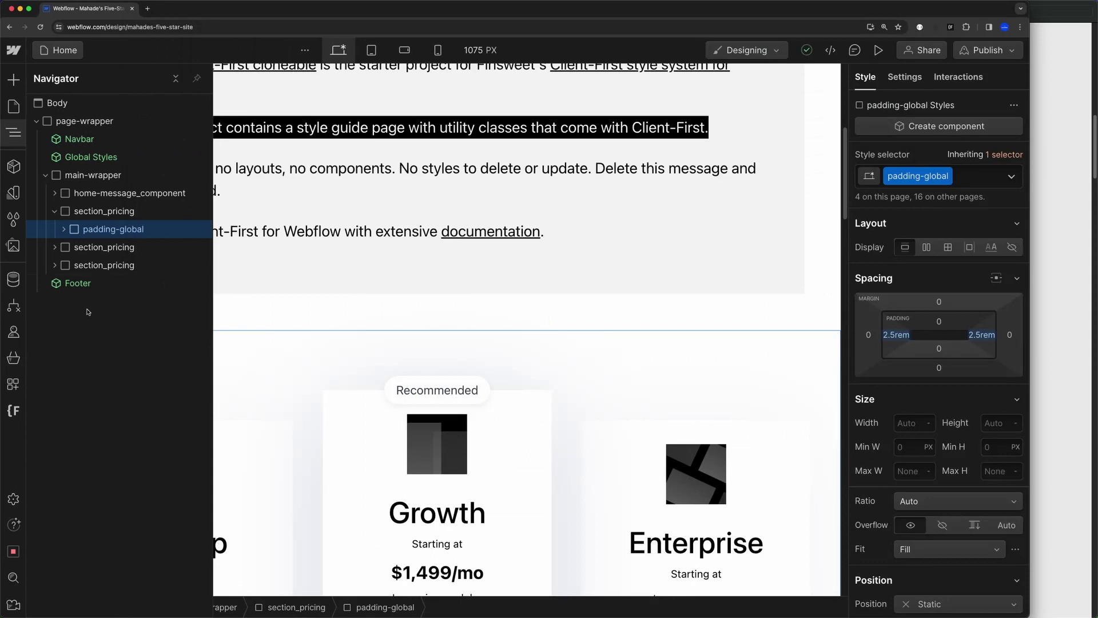
pyautogui.click(63, 229)
pyautogui.click(118, 249)
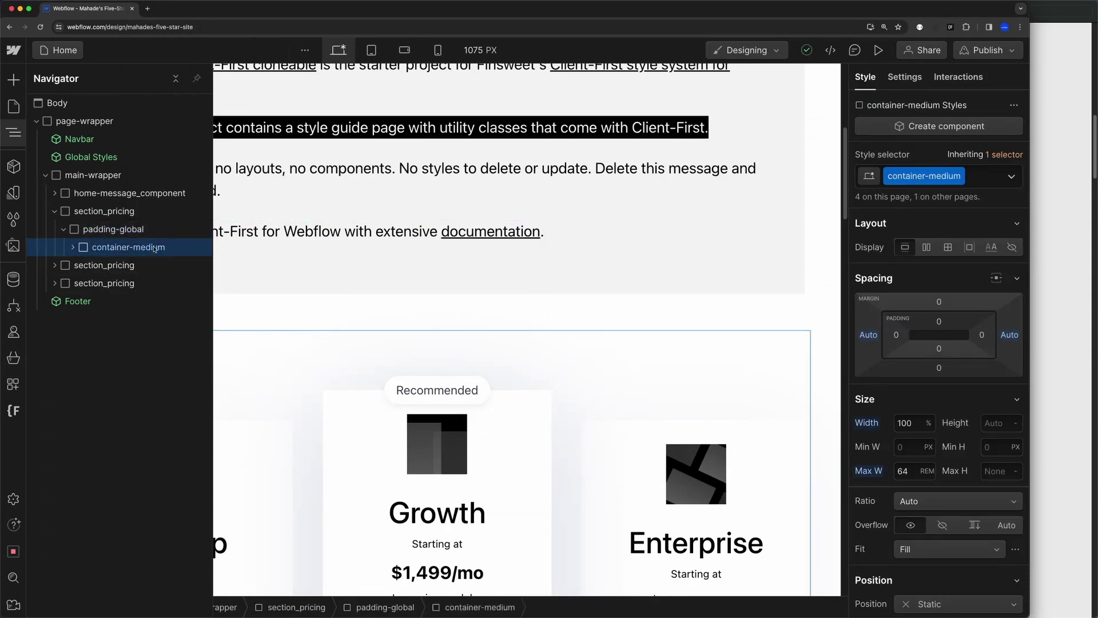
pyautogui.click(1048, 314)
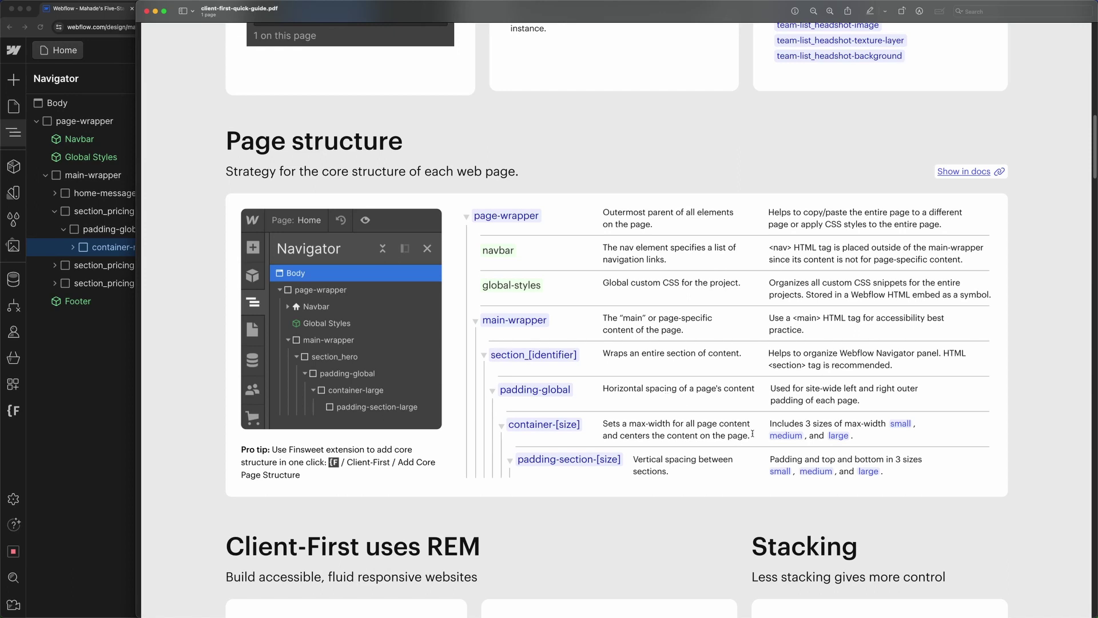
pyautogui.press('super+Tab')
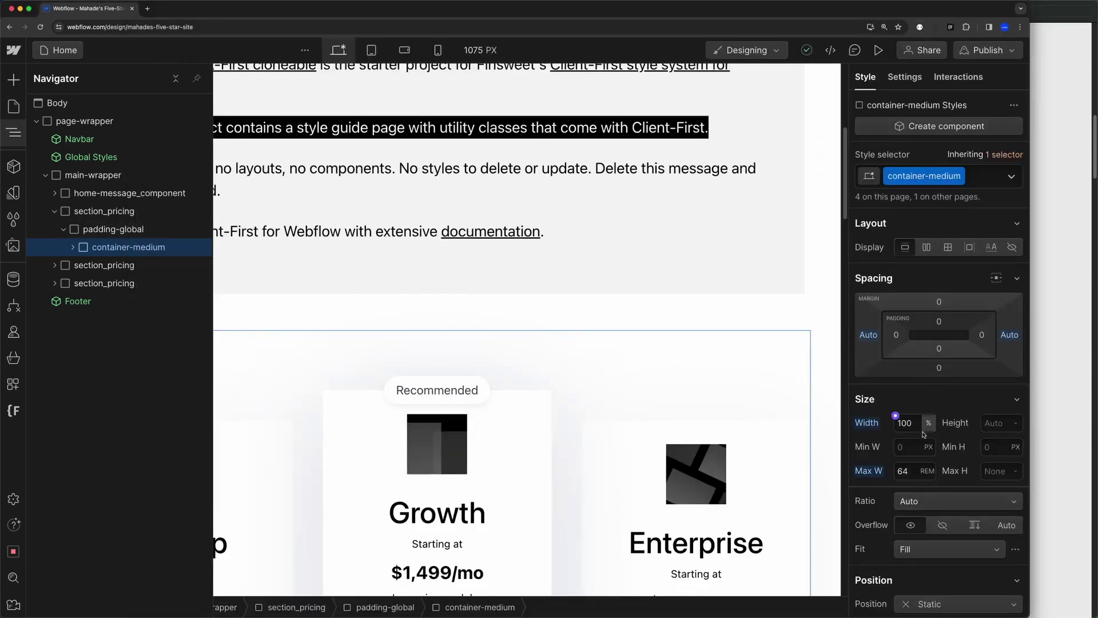
pyautogui.scroll(-1, 869, 474)
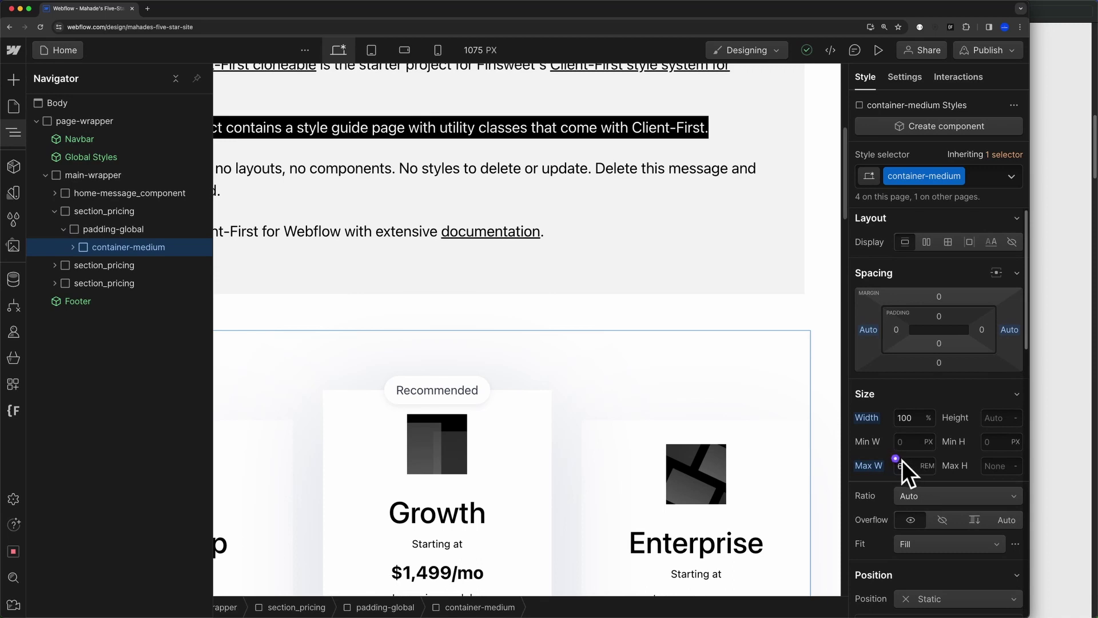
pyautogui.hotkey('alt', 'space')
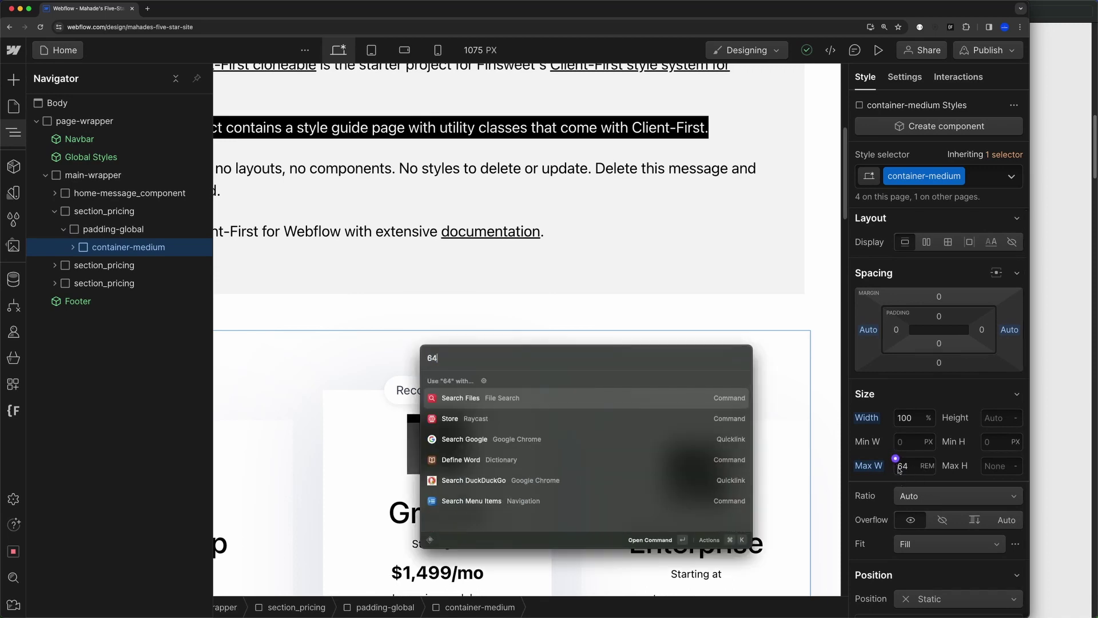
pyautogui.write('64*16')
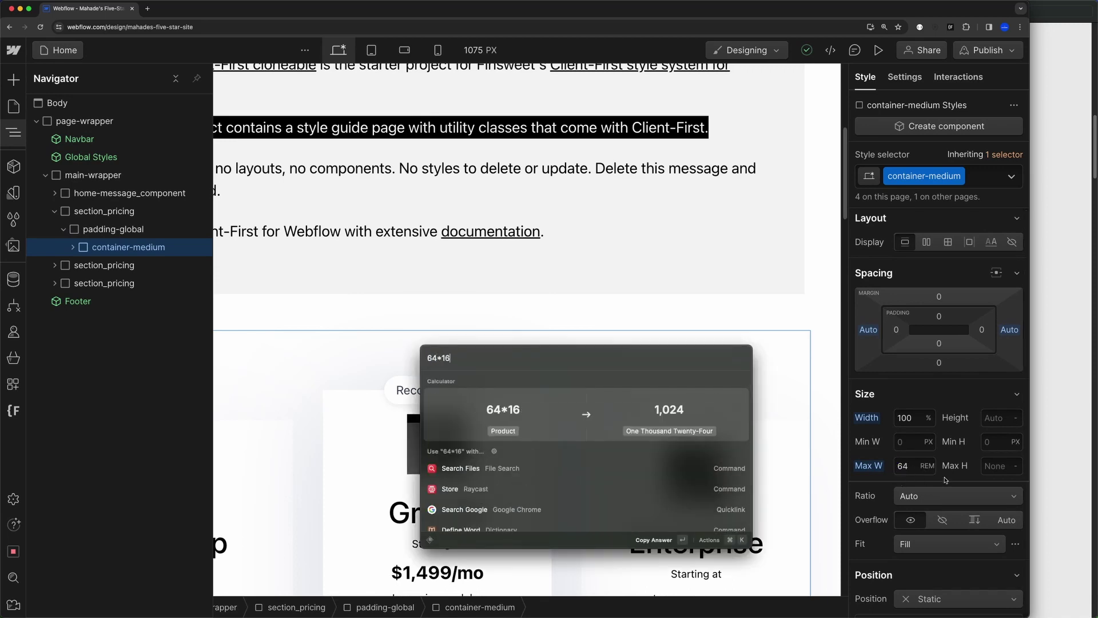
# Review the pricing cards on the Webflow canvas against the container-[size] entry in the PDF guide
pyautogui.click(578, 316)
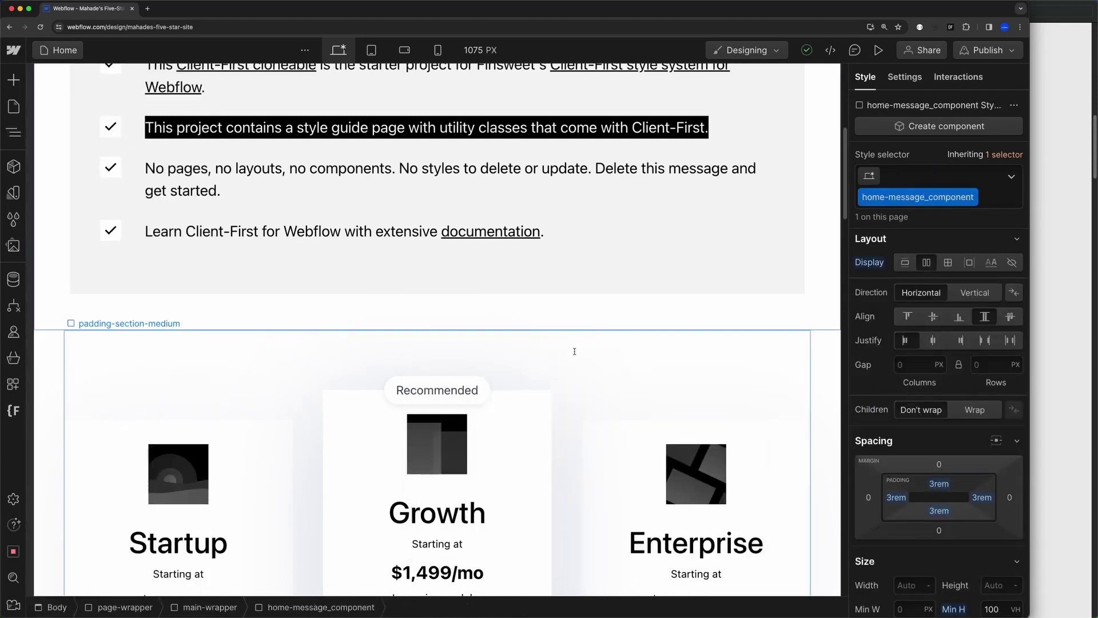
pyautogui.scroll(-5, 579, 350)
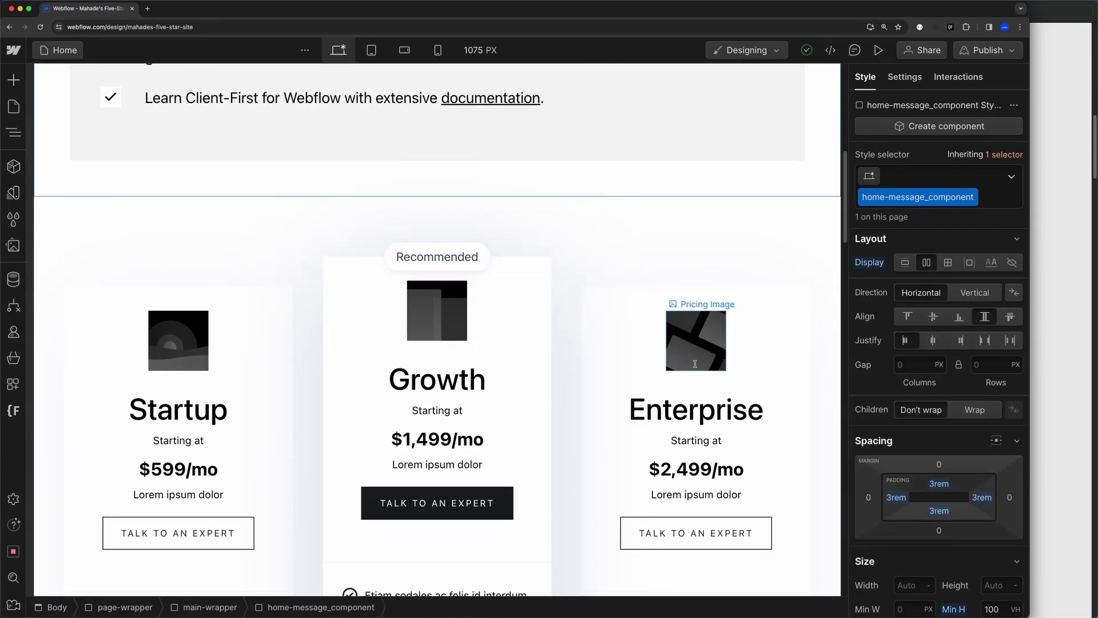
pyautogui.click(1036, 341)
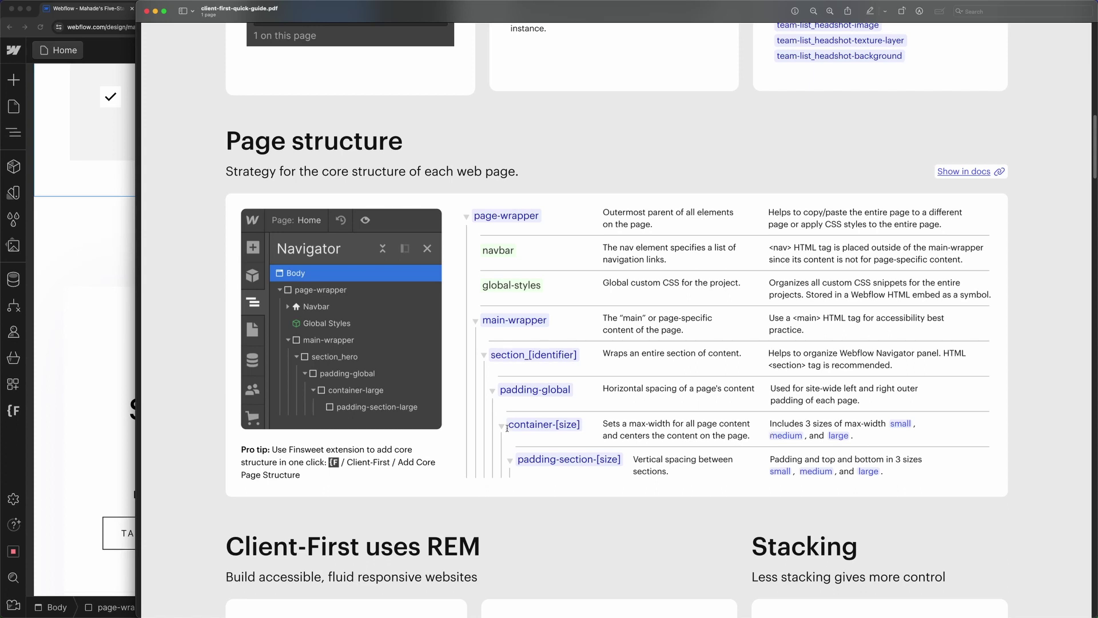
pyautogui.click(90, 254)
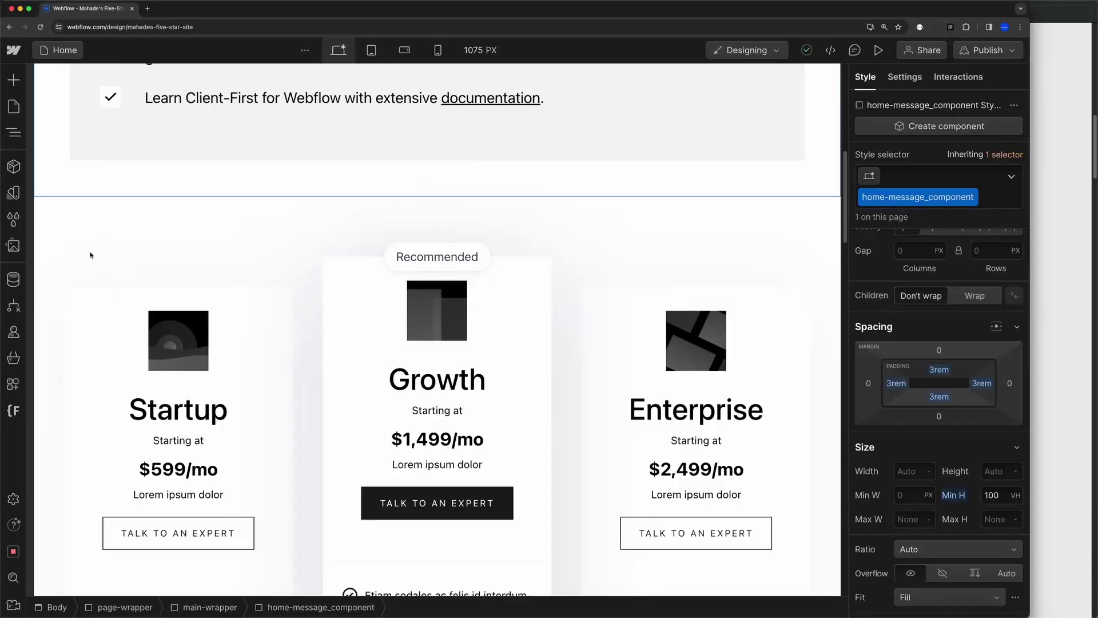
# Find Webflow's Container element among the addable elements and compare it with the container-[size] and padding-global entries in the PDF guide
pyautogui.click(15, 81)
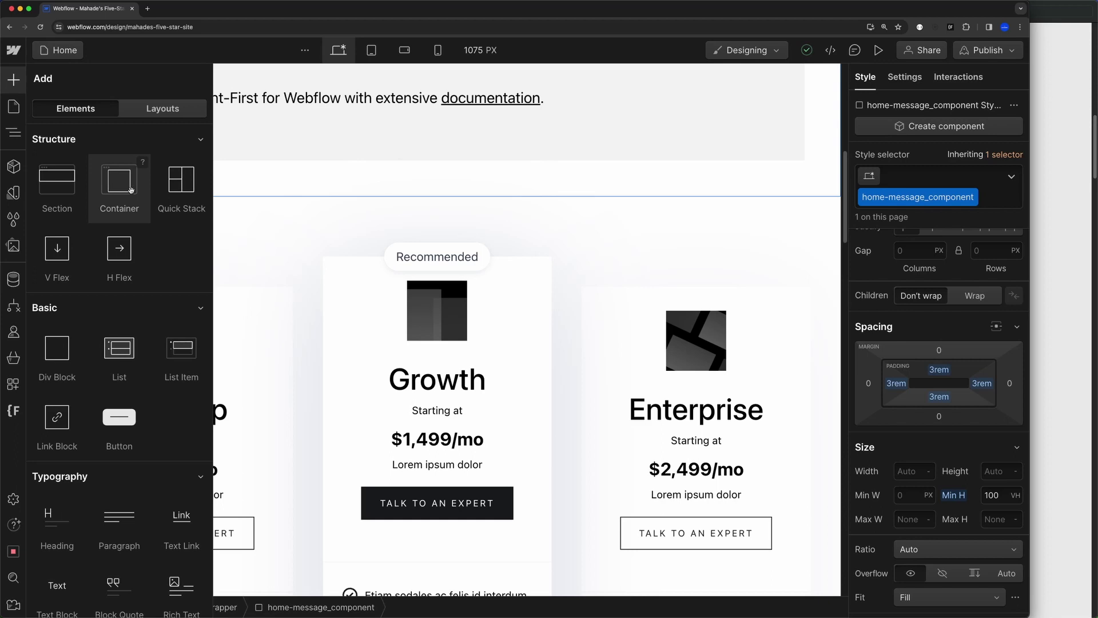
pyautogui.click(1064, 333)
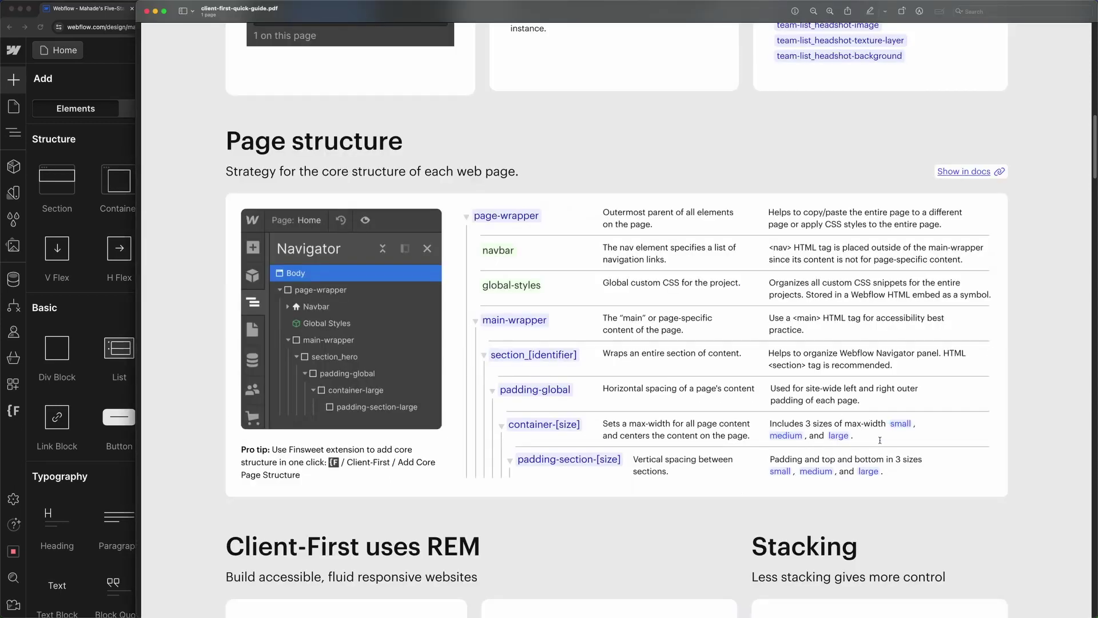
pyautogui.moveTo(885, 440); pyautogui.dragTo(769, 423)
pyautogui.click(853, 432)
pyautogui.tripleClick(511, 425)
pyautogui.click(568, 427)
pyautogui.moveTo(501, 390); pyautogui.dragTo(570, 389)
pyautogui.click(506, 390)
# Read the padding-section-[size] description in the PDF guide and examine the vertical gap between pricing sections on the Webflow canvas
pyautogui.scroll(-1, 560, 403)
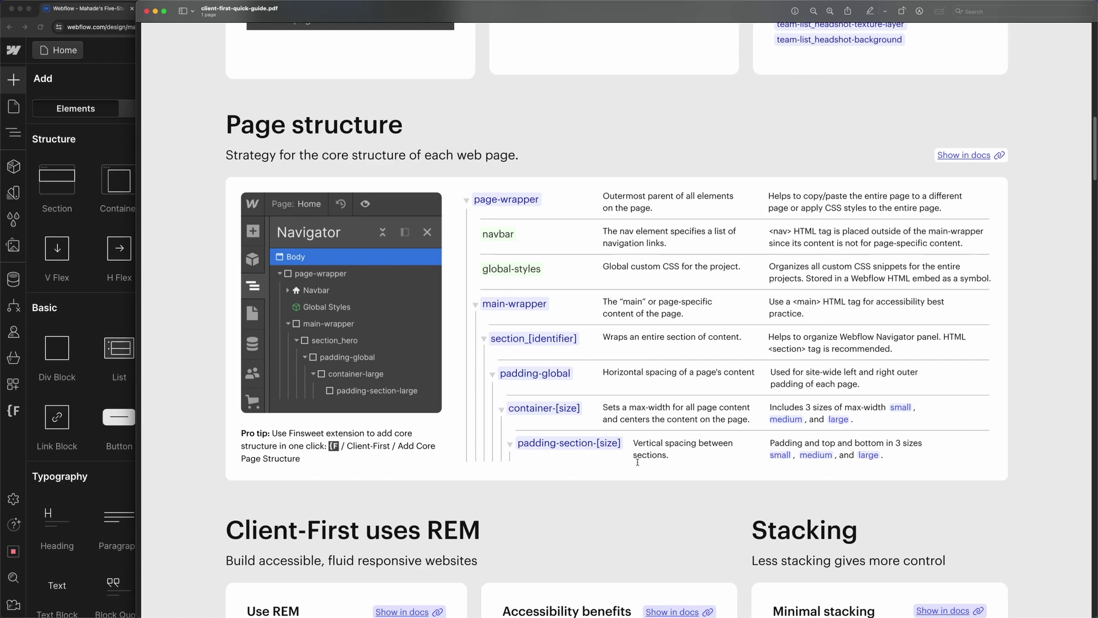
pyautogui.moveTo(634, 444); pyautogui.dragTo(669, 454)
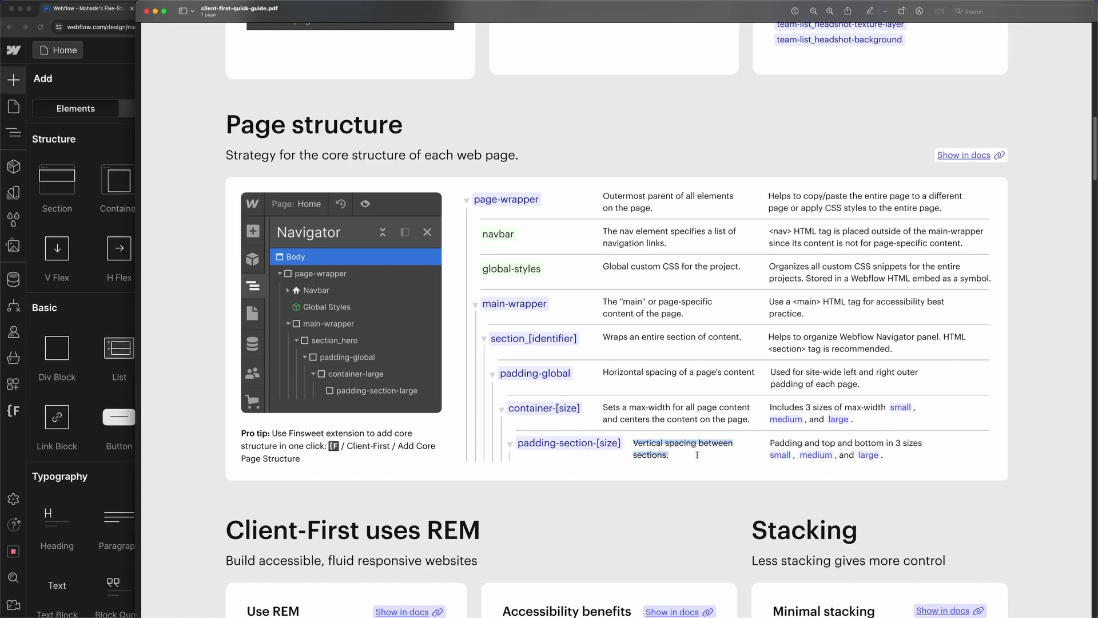
pyautogui.click(92, 317)
pyautogui.scroll(3, 458, 344)
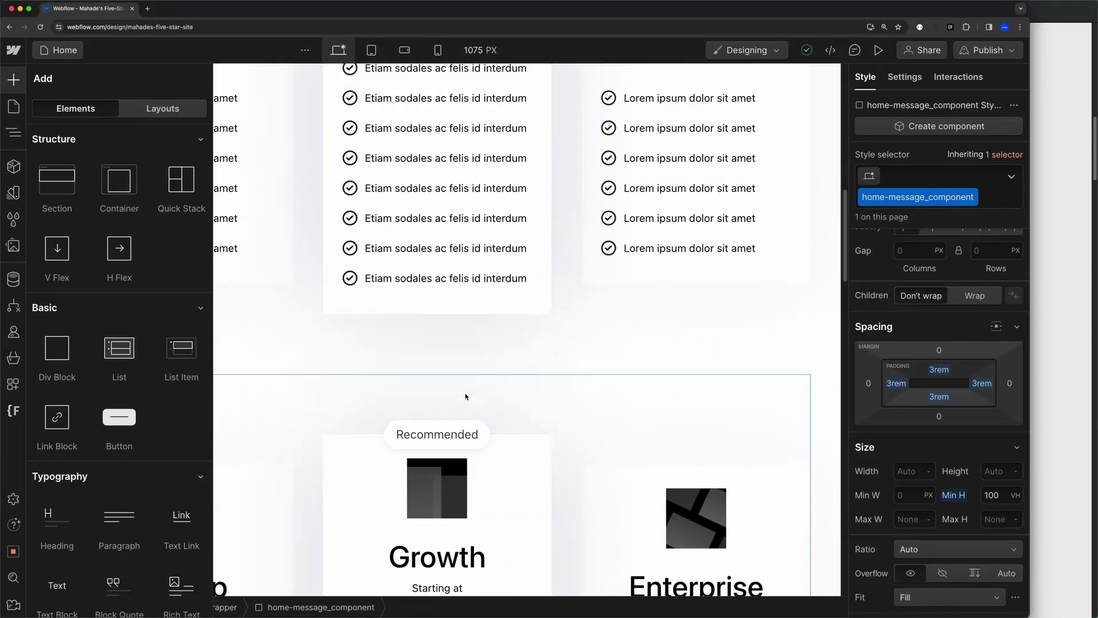
pyautogui.scroll(1, 466, 366)
pyautogui.scroll(-3, 468, 351)
pyautogui.scroll(3, 514, 352)
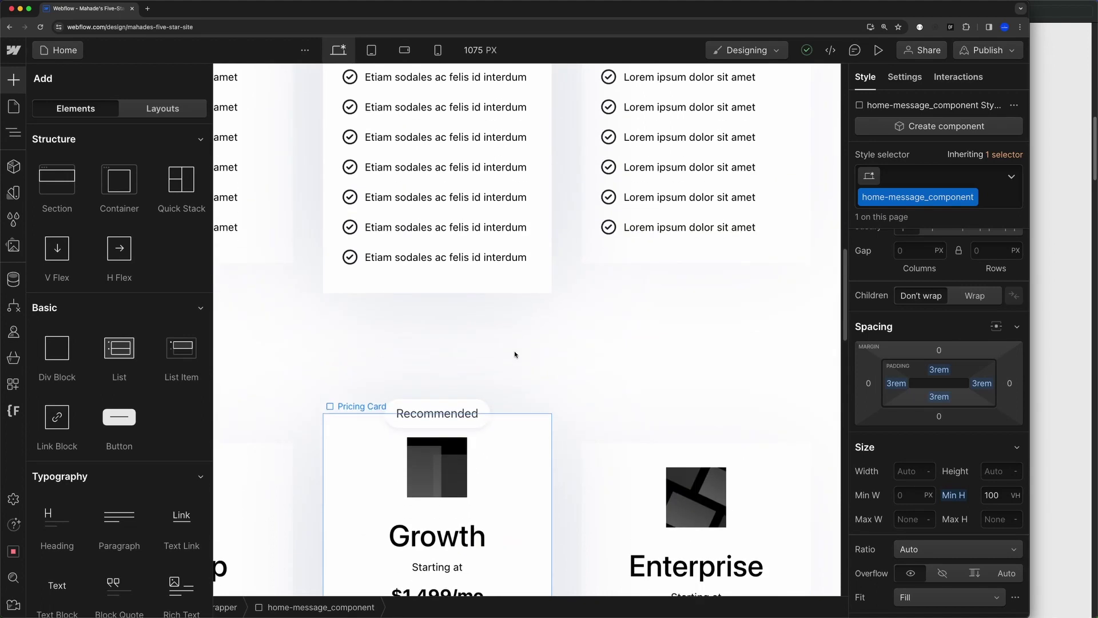
# Examine the small, medium and large options of the padding-section-[size] entry in the PDF guide
pyautogui.click(1049, 383)
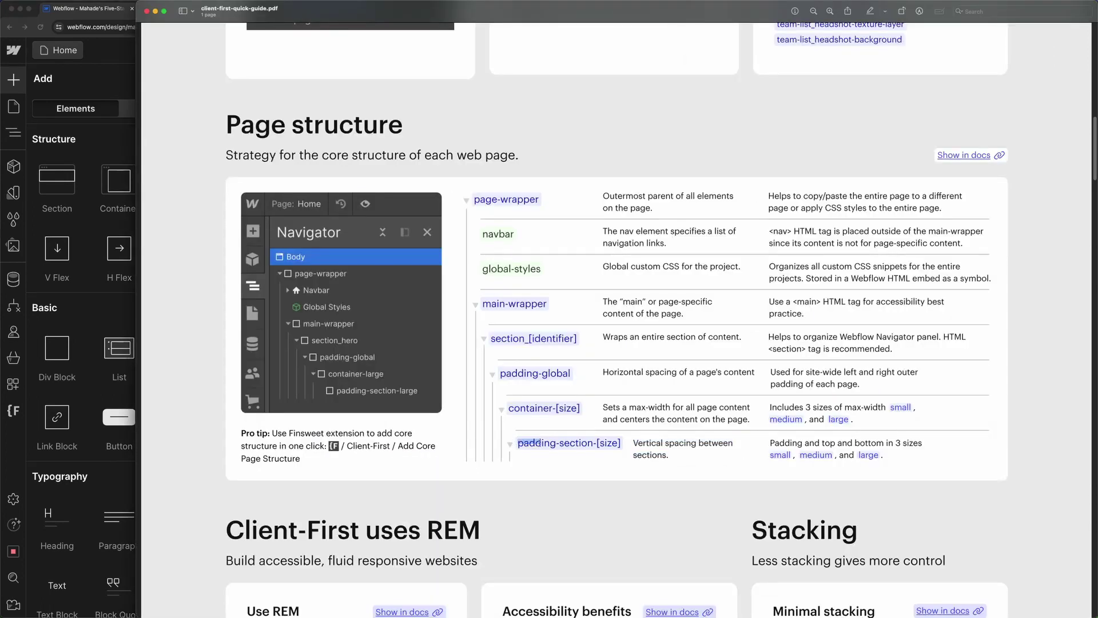
pyautogui.tripleClick(772, 456)
pyautogui.click(799, 456)
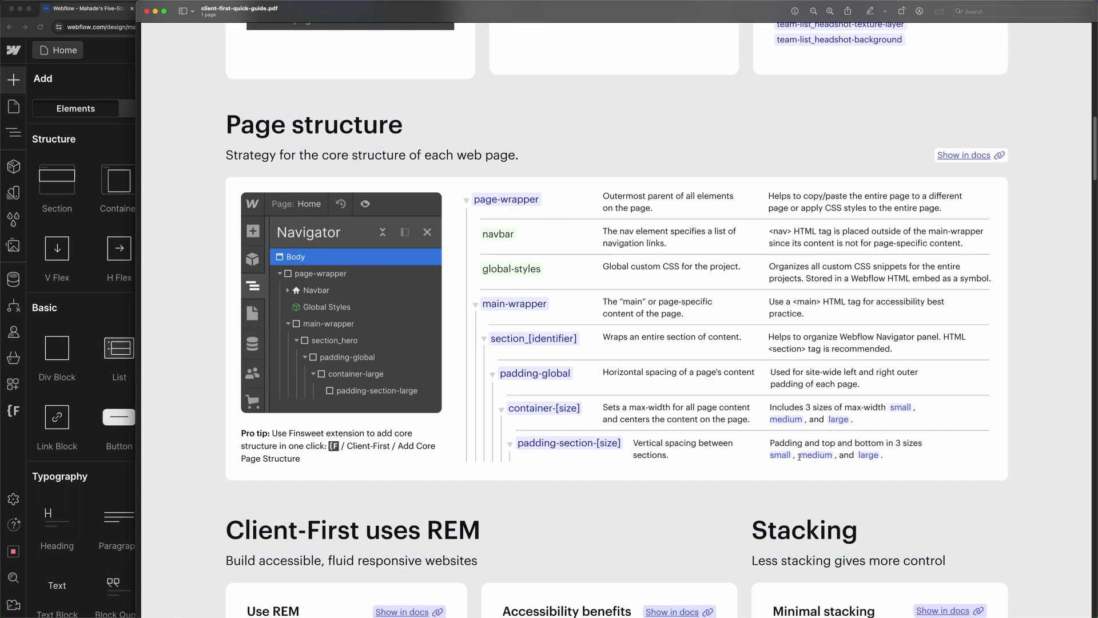
pyautogui.tripleClick(863, 454)
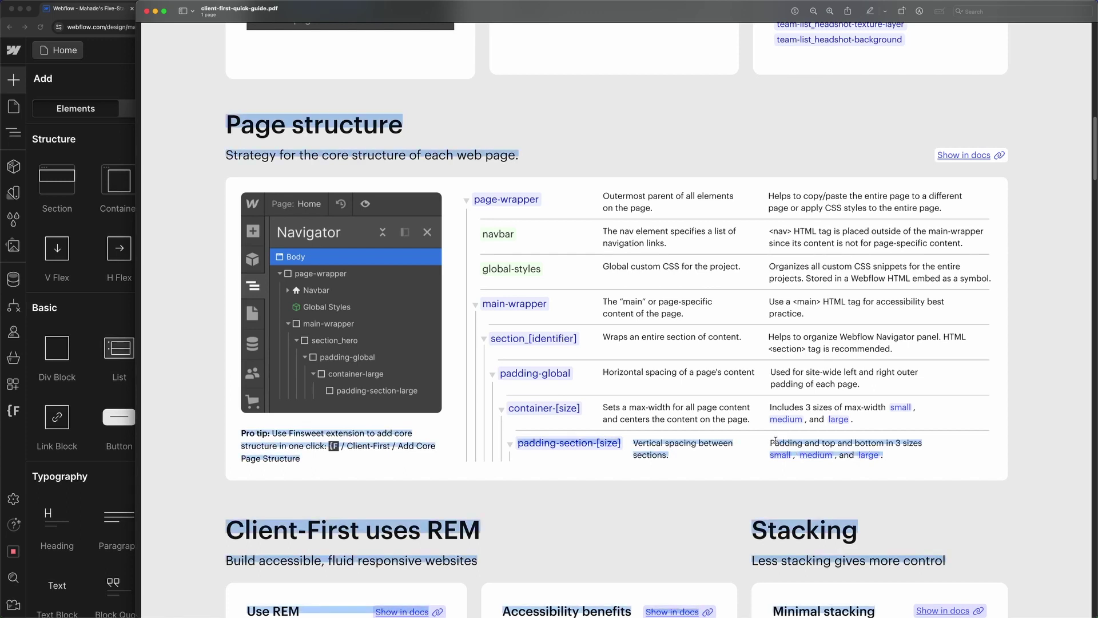
pyautogui.click(729, 450)
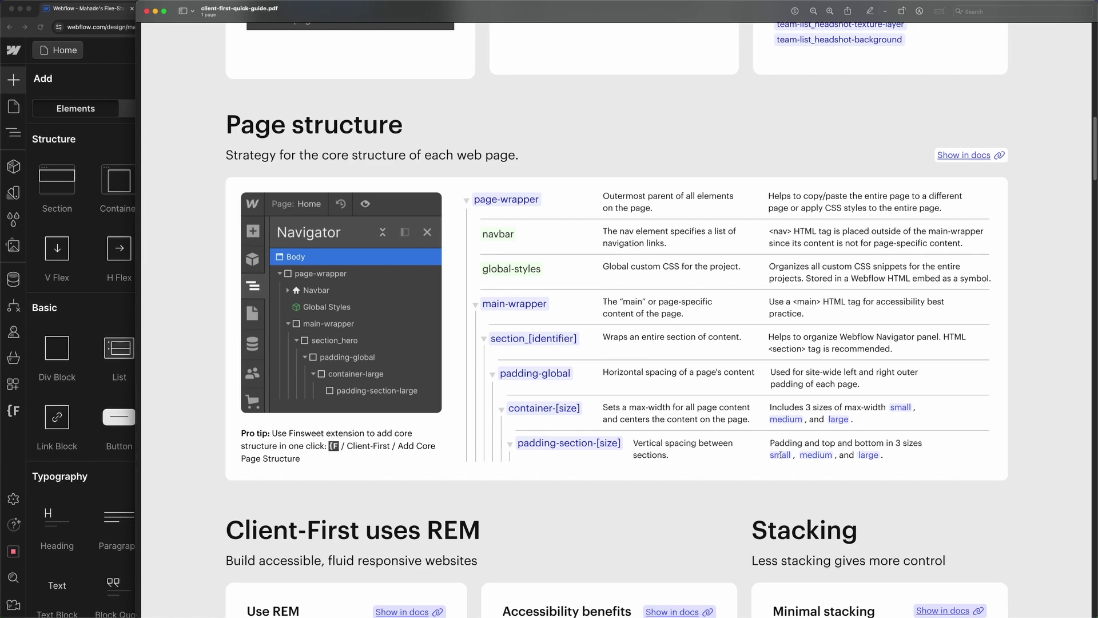
# Expand container-medium in Webflow's first section_pricing through padding-section-medium and Pricing Wrapper to show the contents of the first Pricing Card
pyautogui.click(13, 132)
pyautogui.click(14, 132)
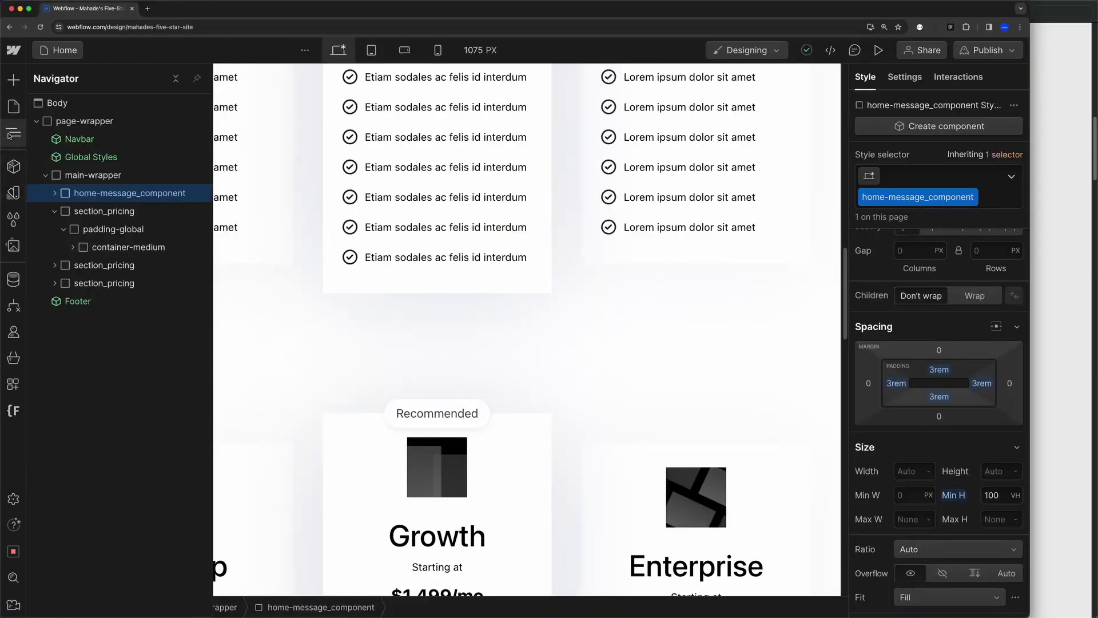
pyautogui.click(74, 246)
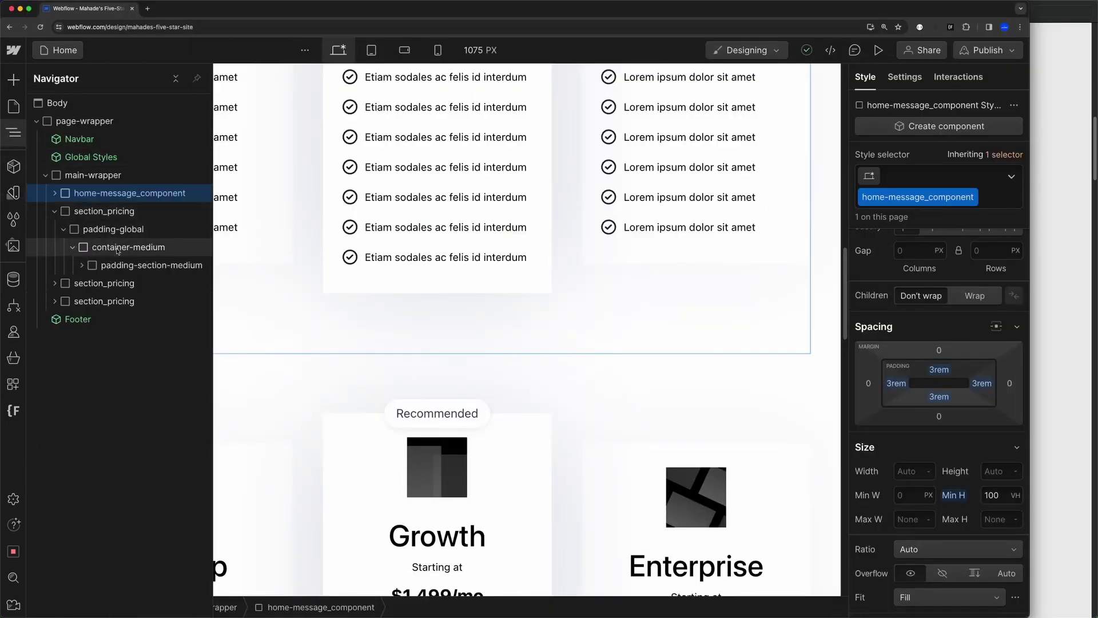
pyautogui.click(94, 266)
pyautogui.click(82, 265)
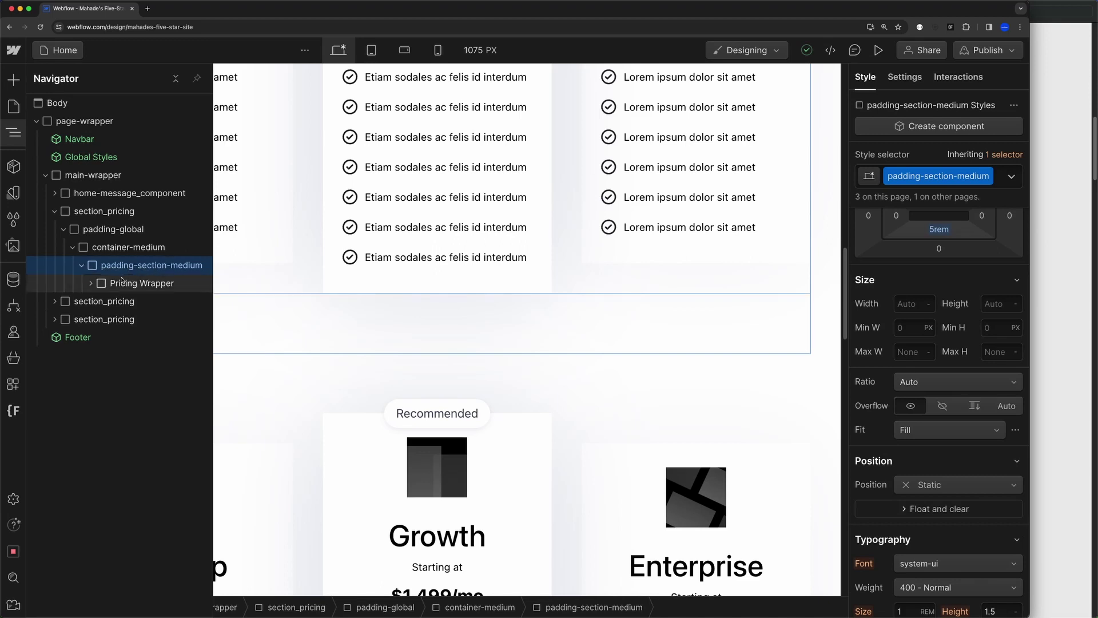
pyautogui.click(123, 282)
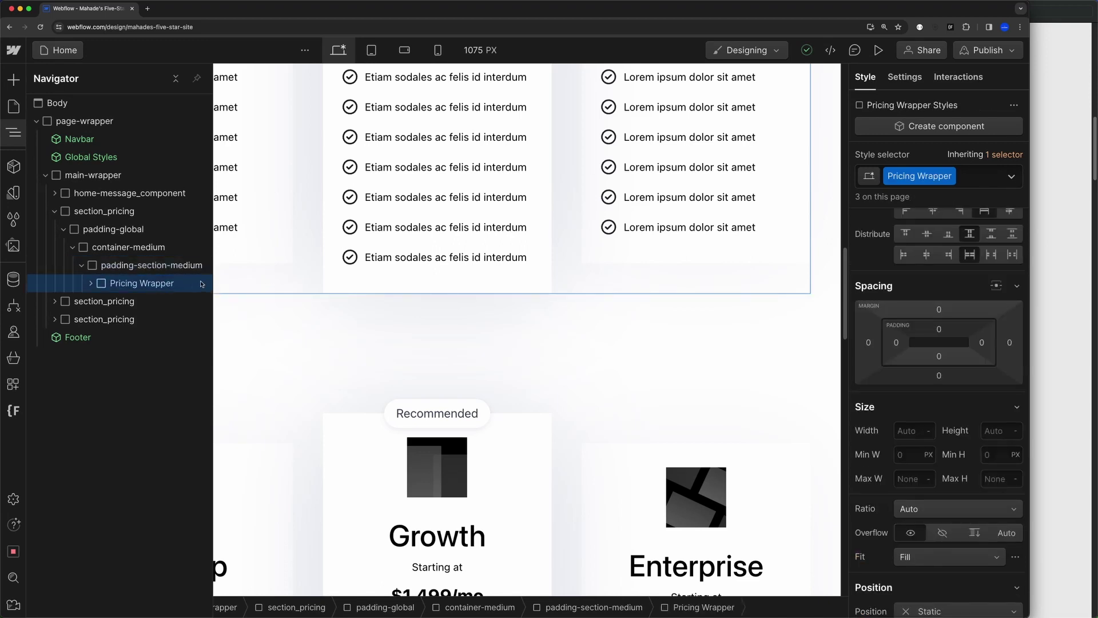
pyautogui.click(91, 283)
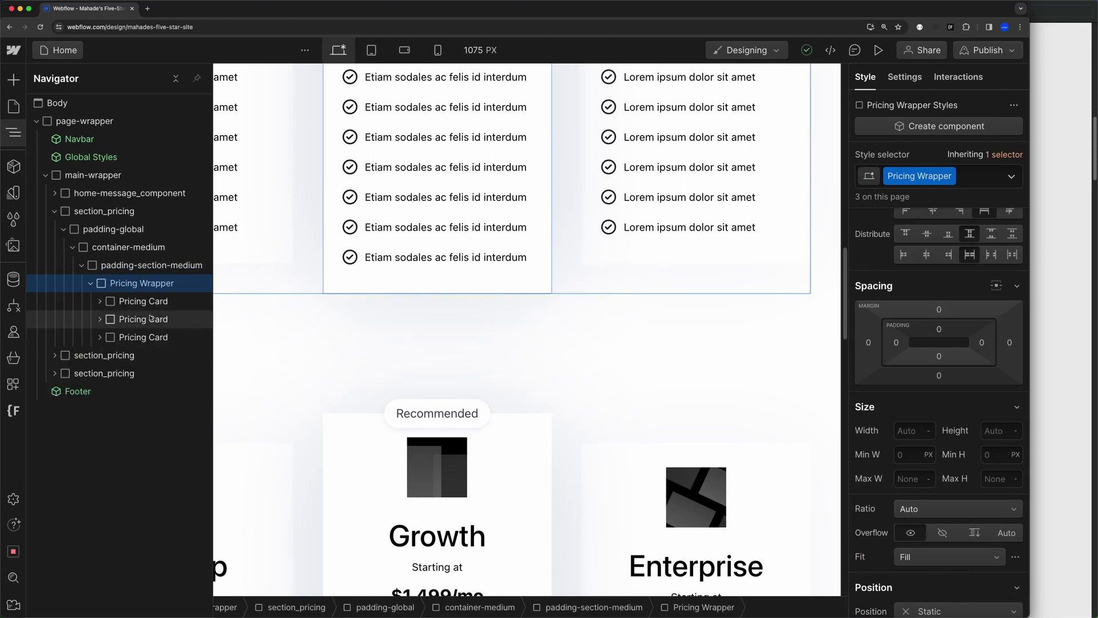
pyautogui.click(101, 302)
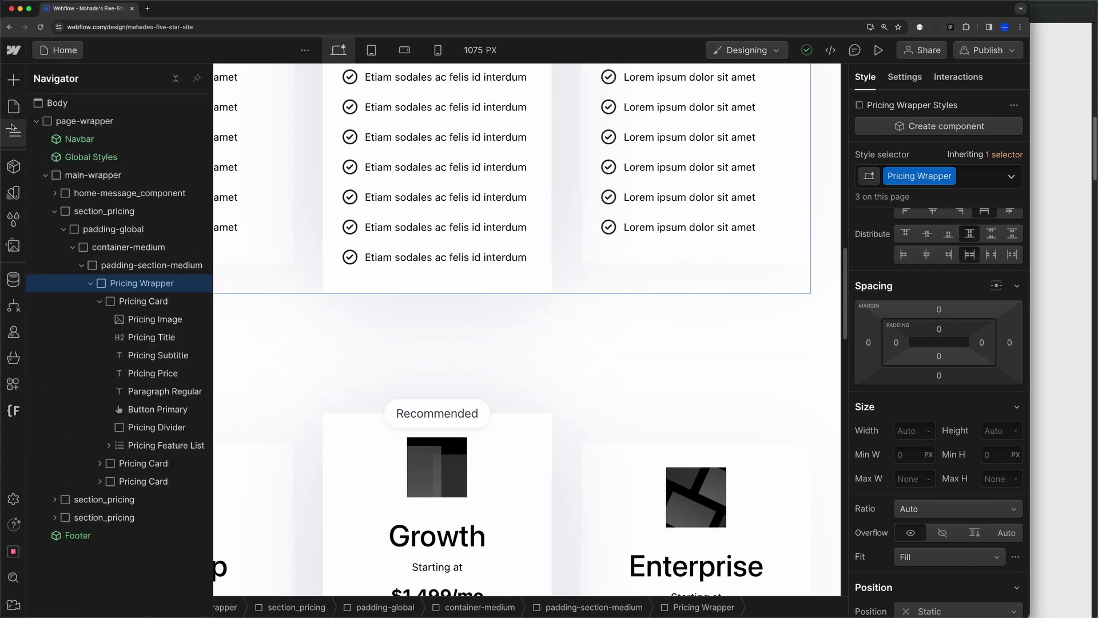
# View the ready-made layouts in Webflow's Starter library and return to the page's element tree
pyautogui.press('a')
pyautogui.click(172, 109)
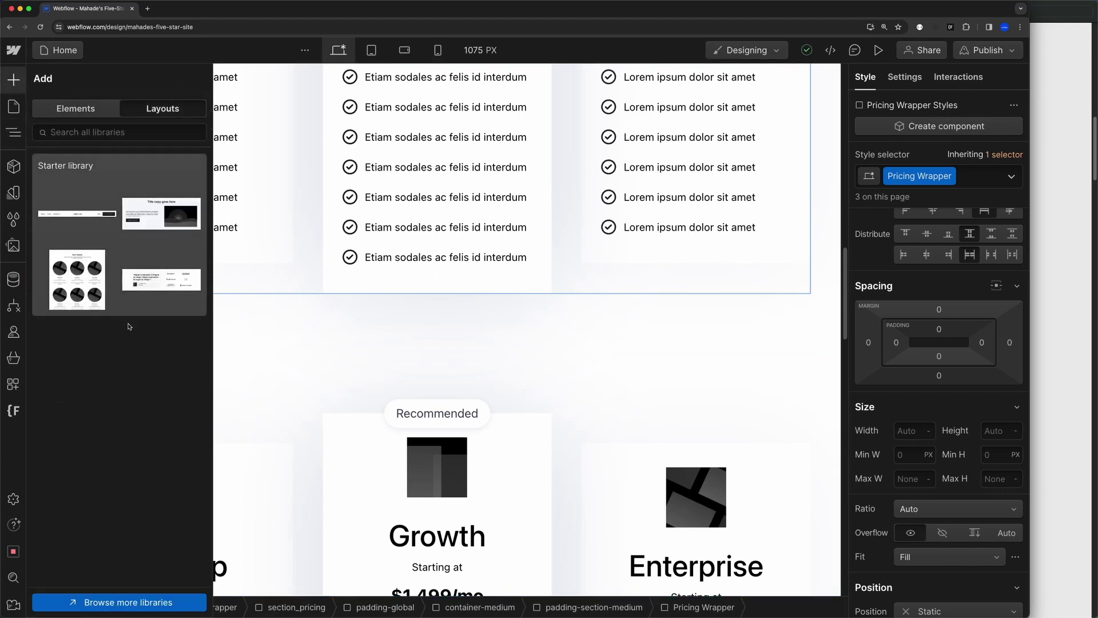
pyautogui.click(23, 129)
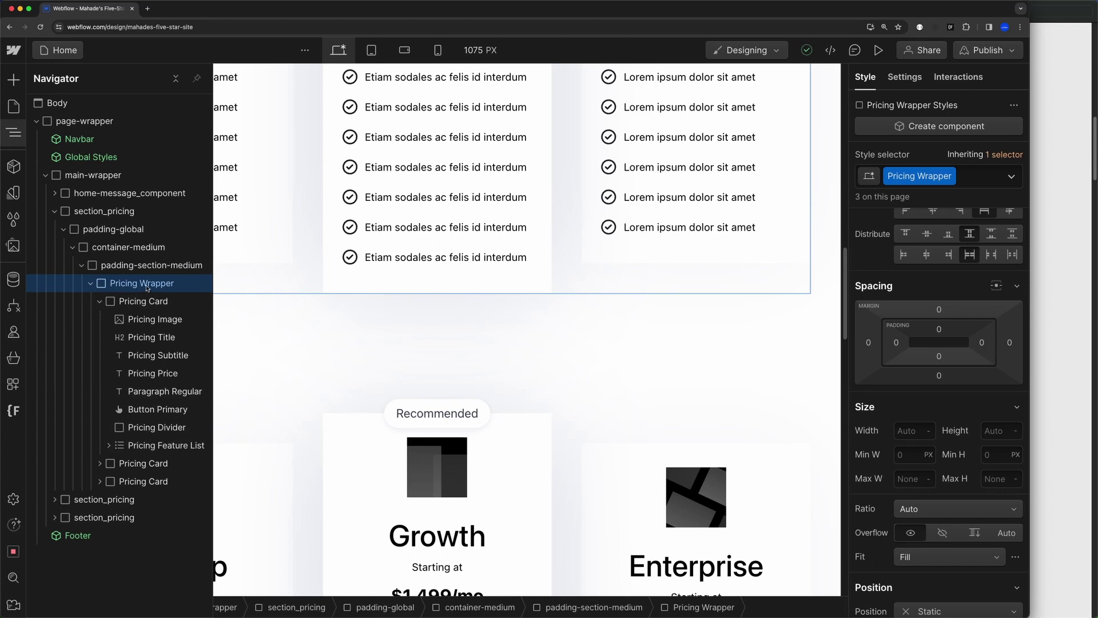
# Collapse Pricing Wrapper, inspect the top and bottom padding of padding-section-medium, and switch back to the PDF guide
pyautogui.click(91, 283)
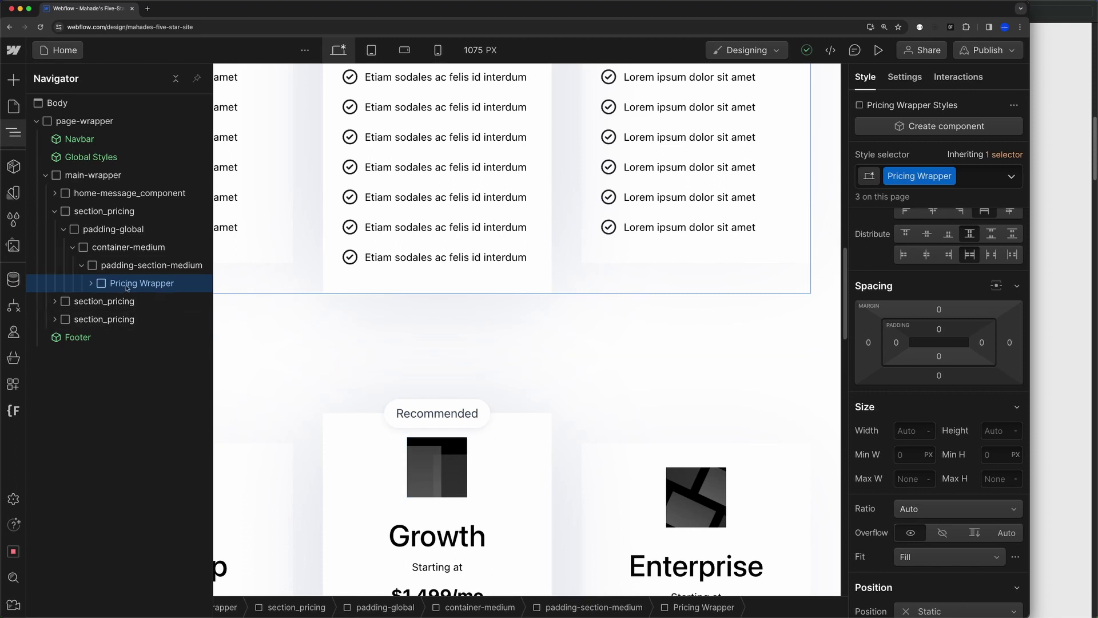
pyautogui.click(143, 265)
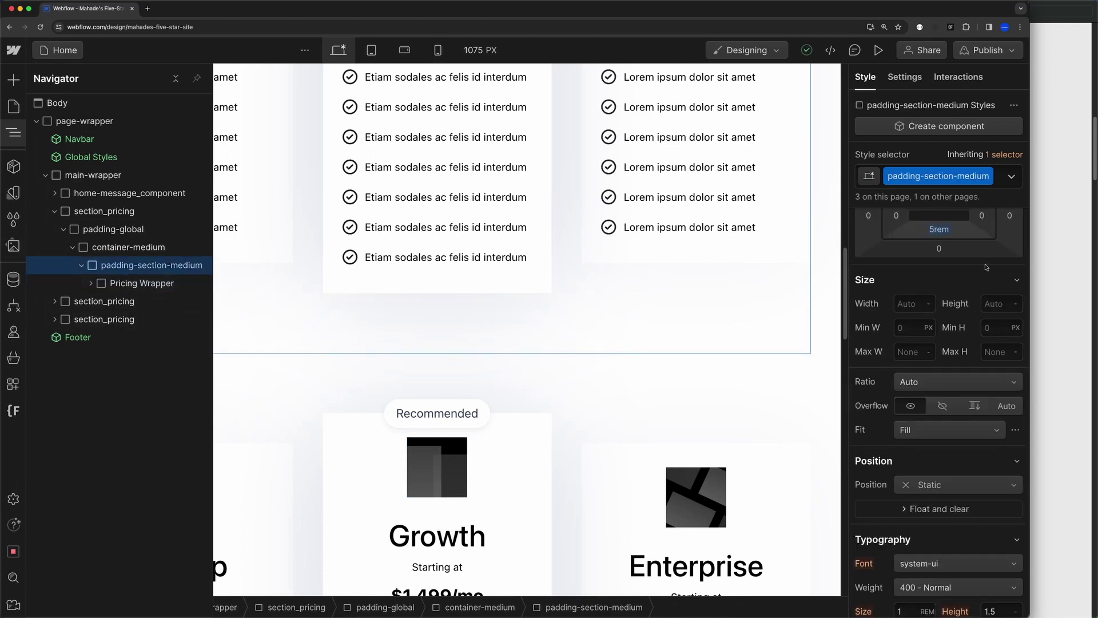
pyautogui.scroll(3, 986, 267)
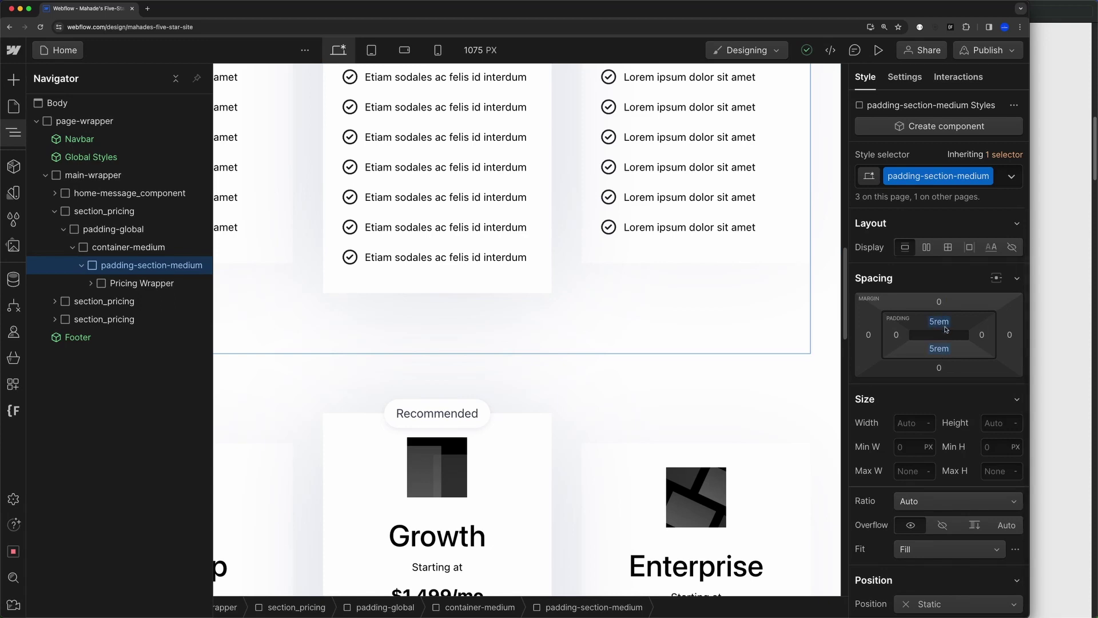
pyautogui.press('super+Tab')
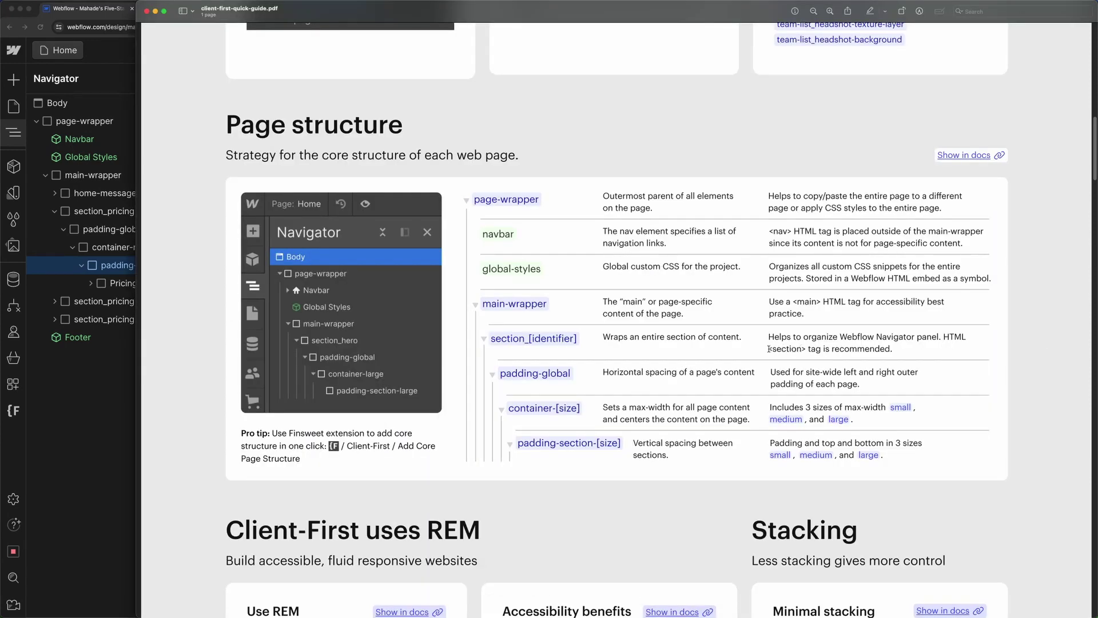